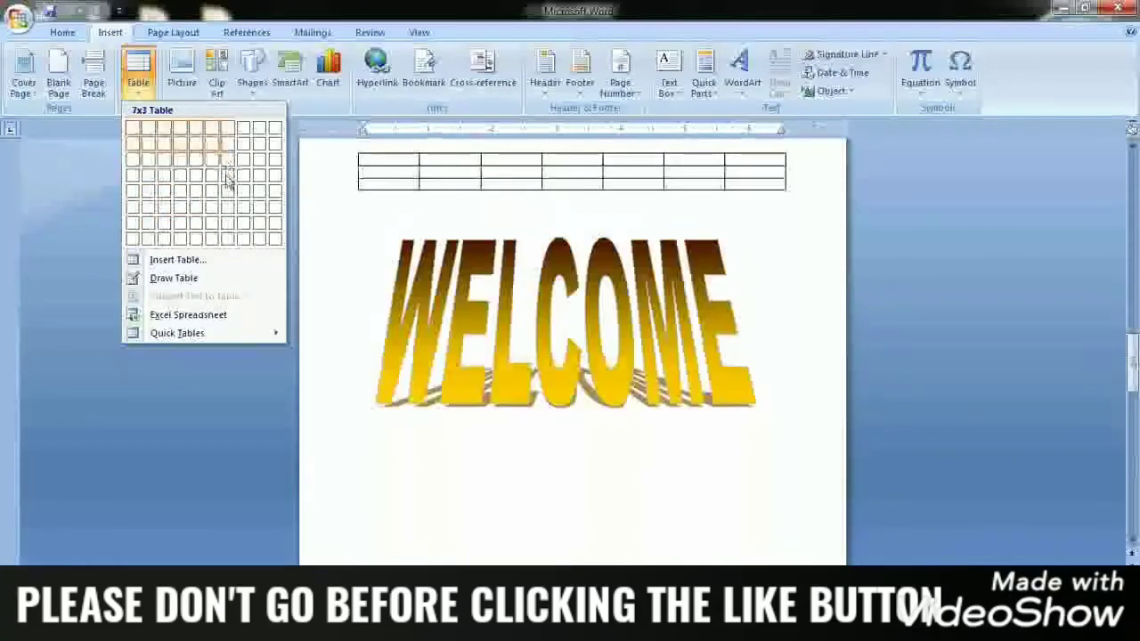
Insert a table of seven columns and seven rows above the WELCOME WordArt
click(226, 223)
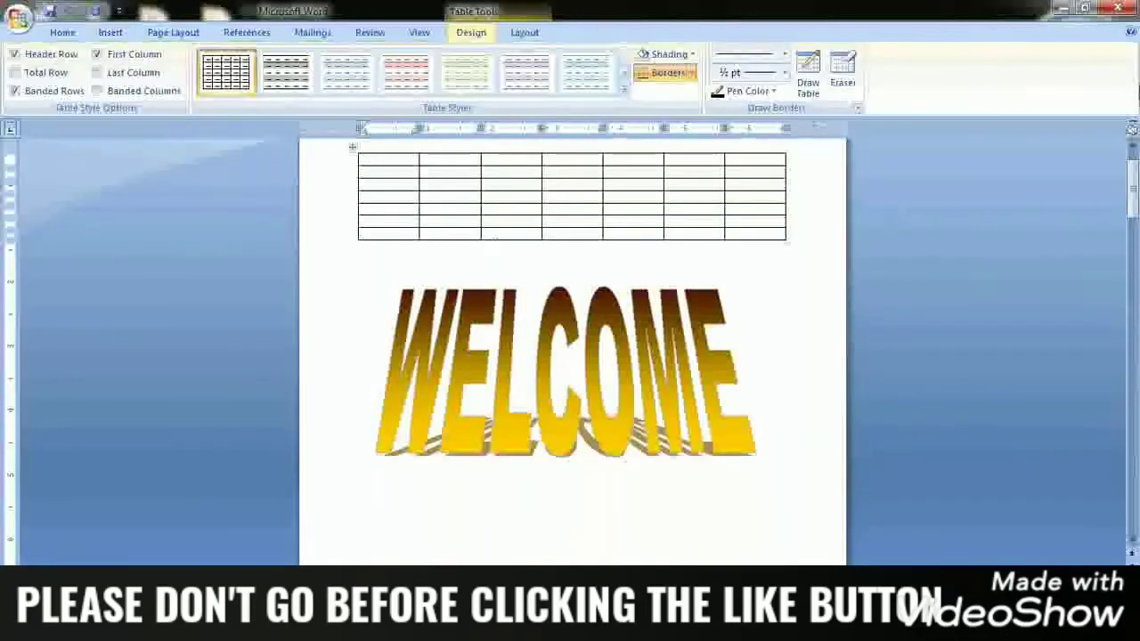
Insert a table with 7 columns and 3 rows, autofitted to contents, on the empty part of page 3
drag(1131, 203, 1129, 375)
click(378, 307)
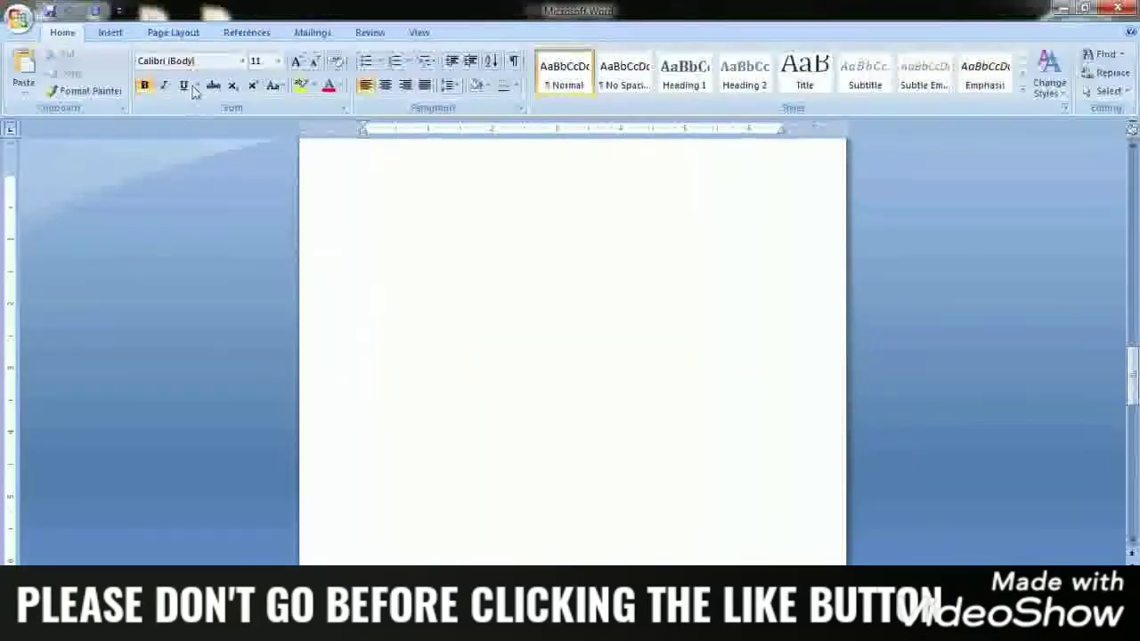
click(111, 33)
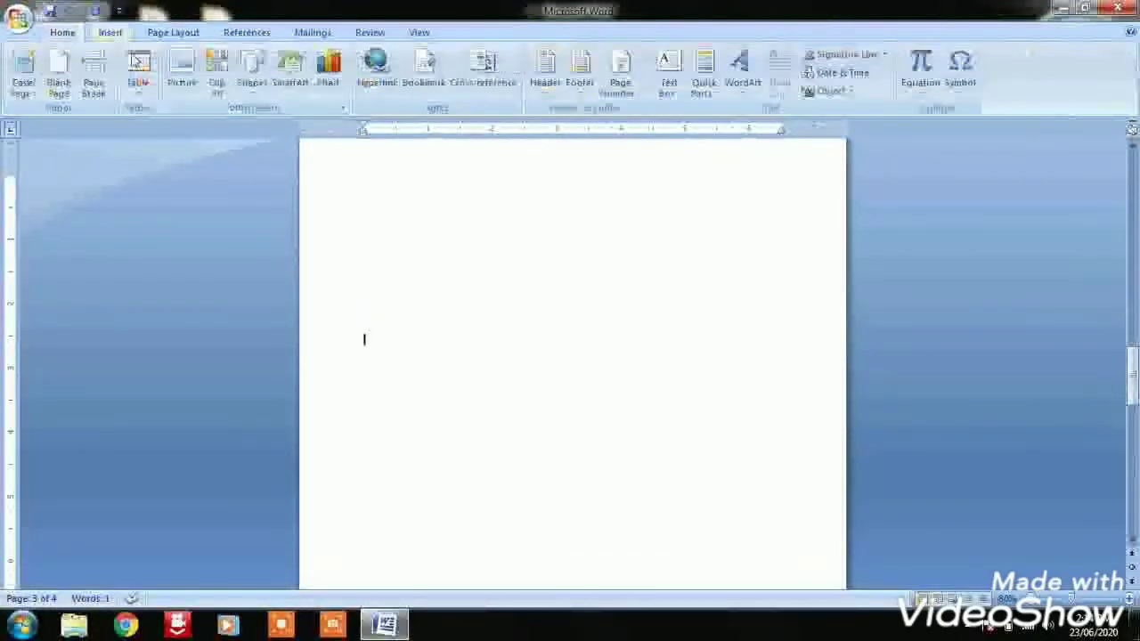
click(138, 81)
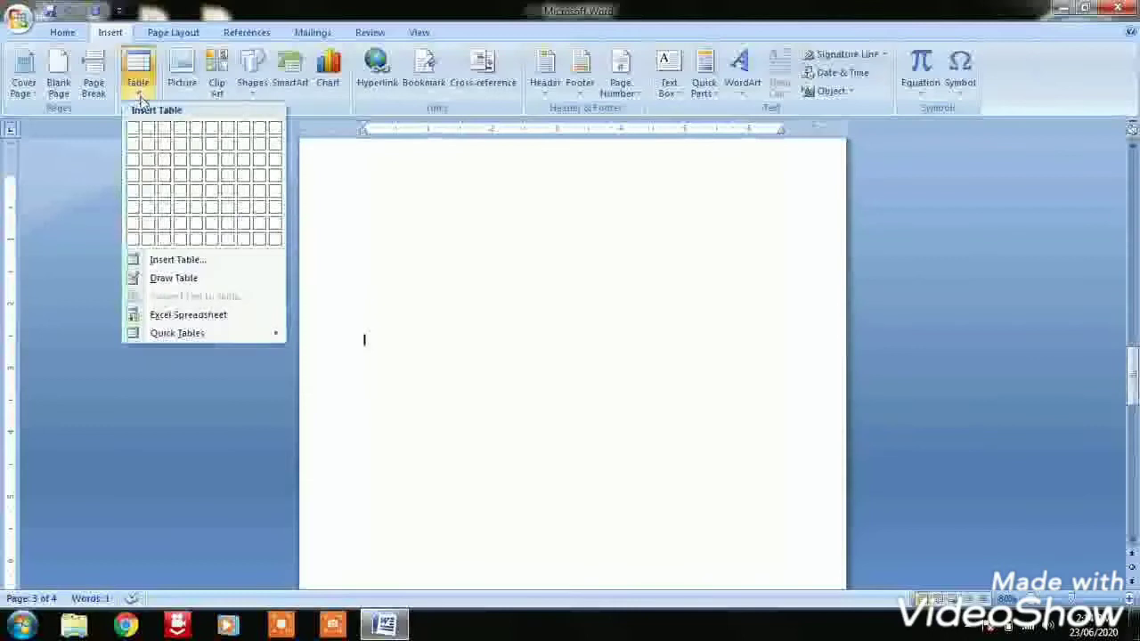
click(198, 261)
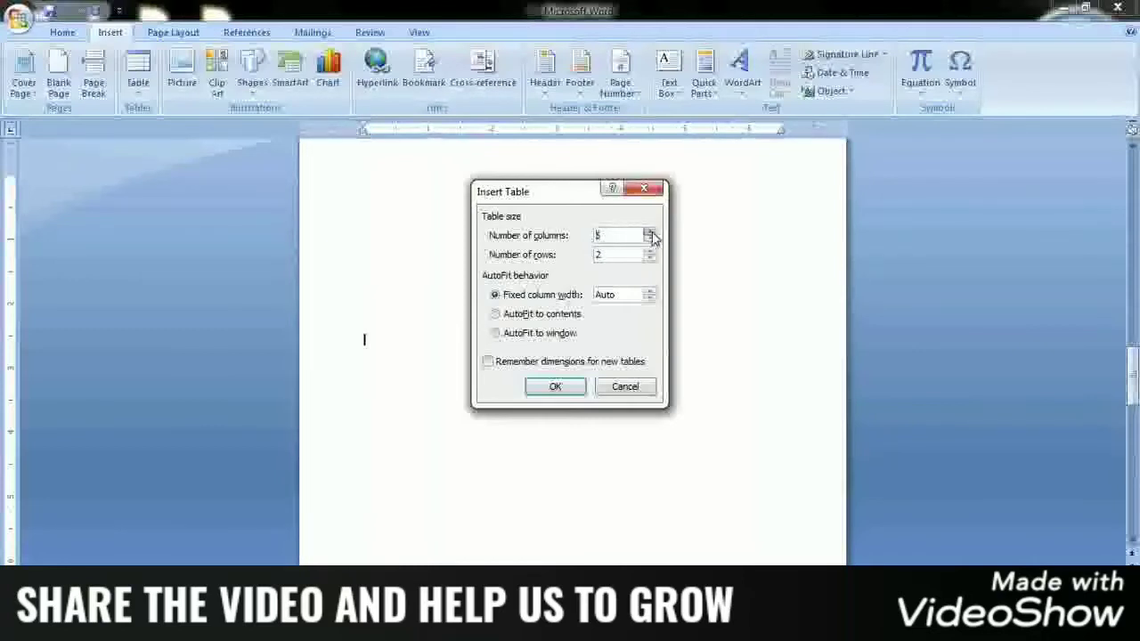
click(650, 235)
click(650, 252)
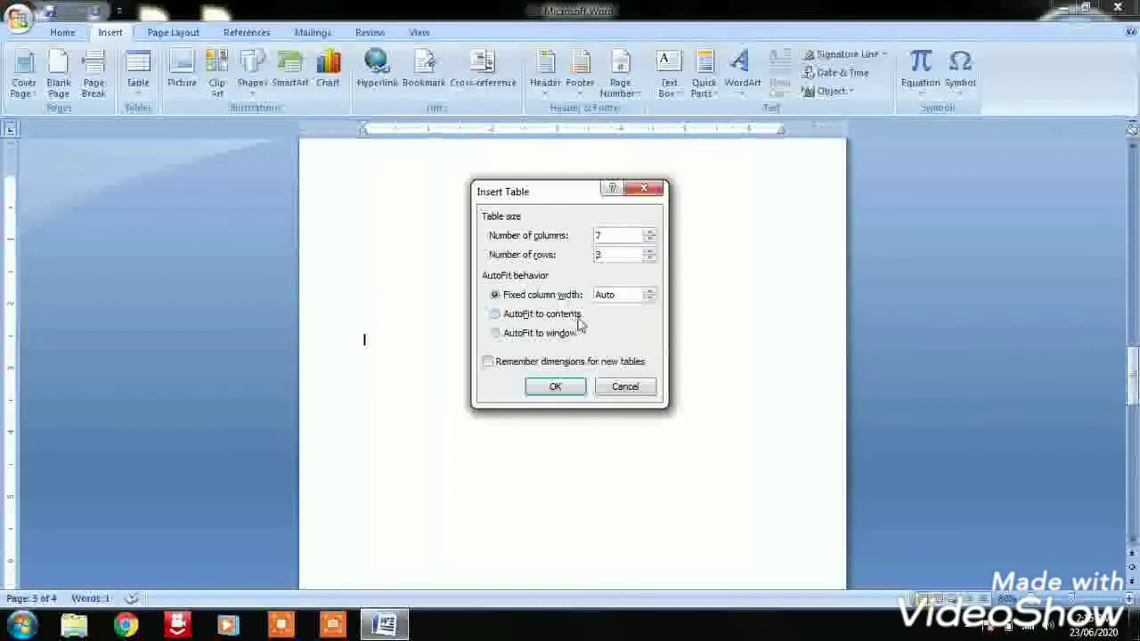
click(494, 316)
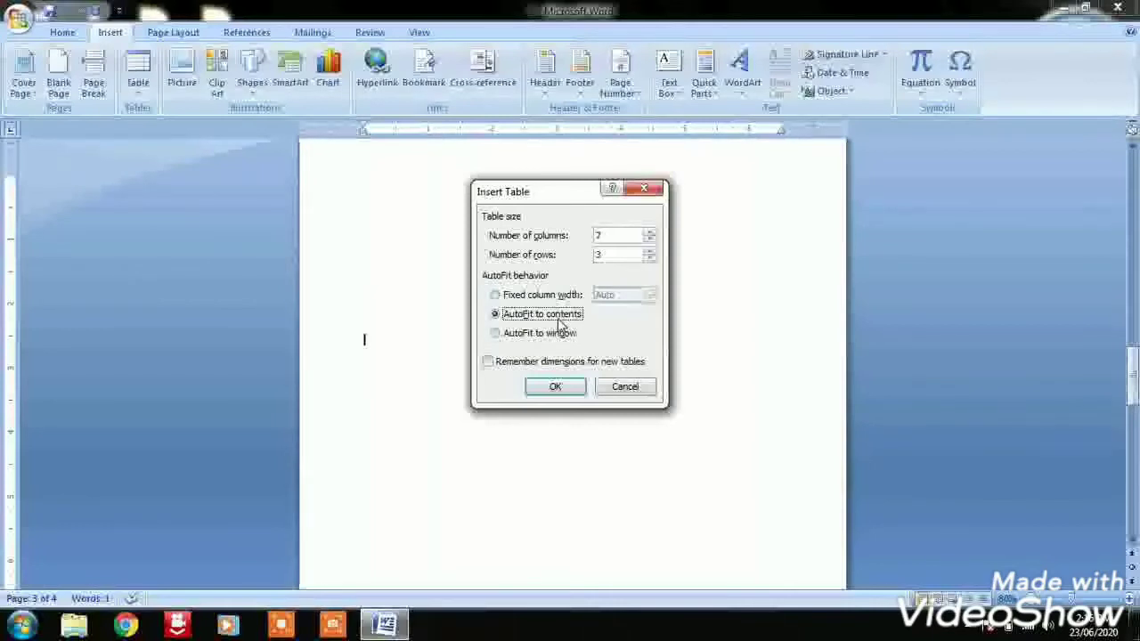
click(555, 389)
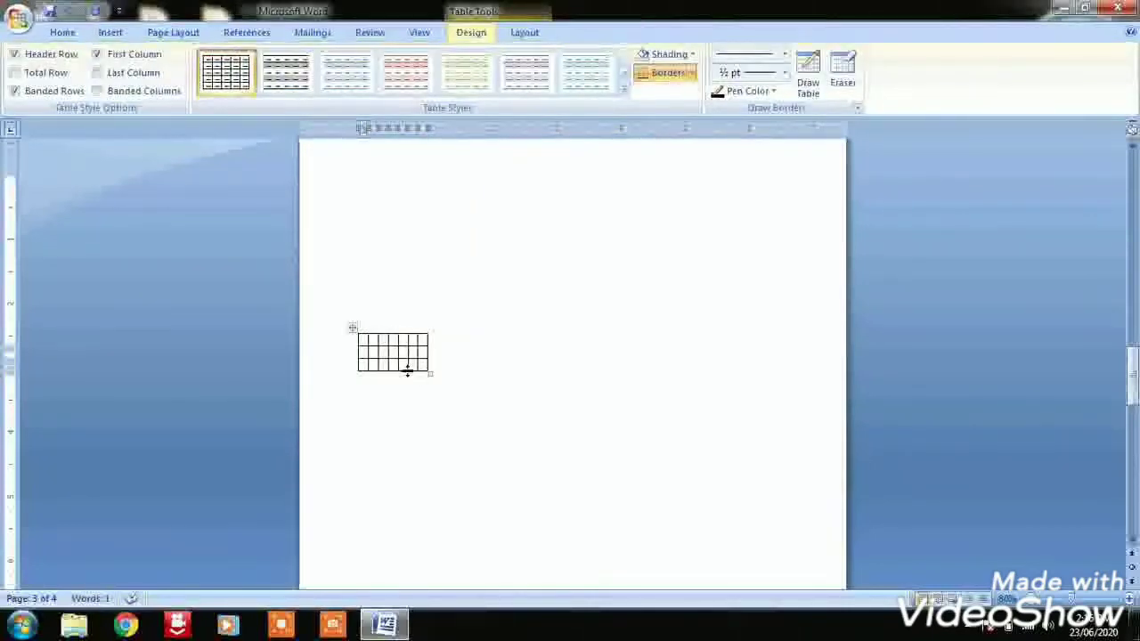
Enlarge the new table to about 4.2 by 2 inches and enter the headings S.NO, NAME and ADDRESS in the first three columns
drag(430, 374, 633, 463)
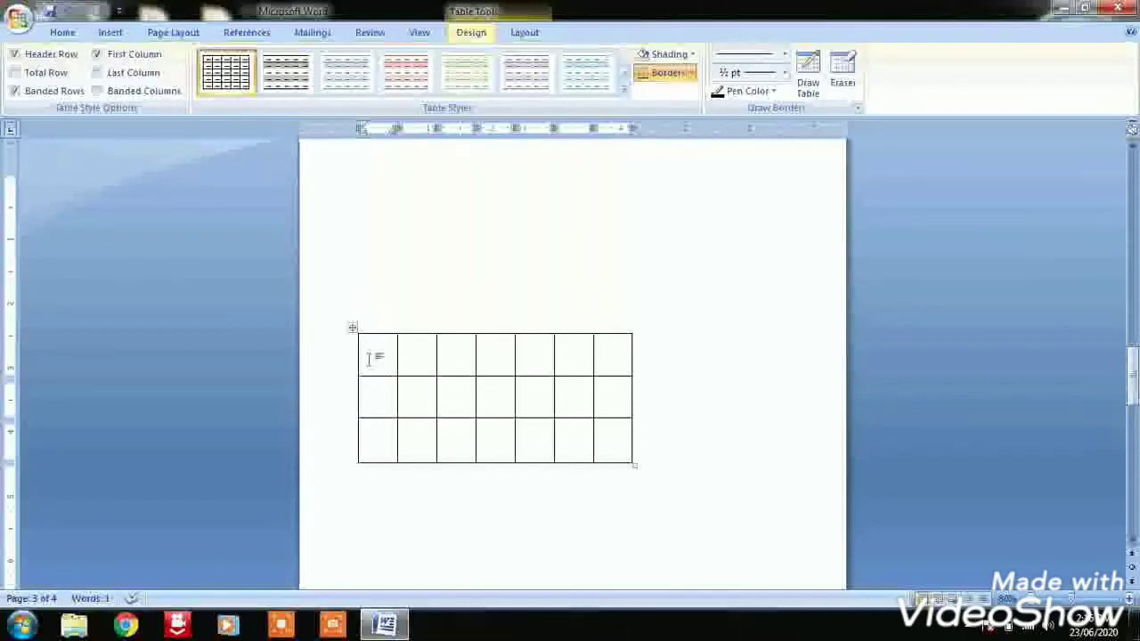
text(5)
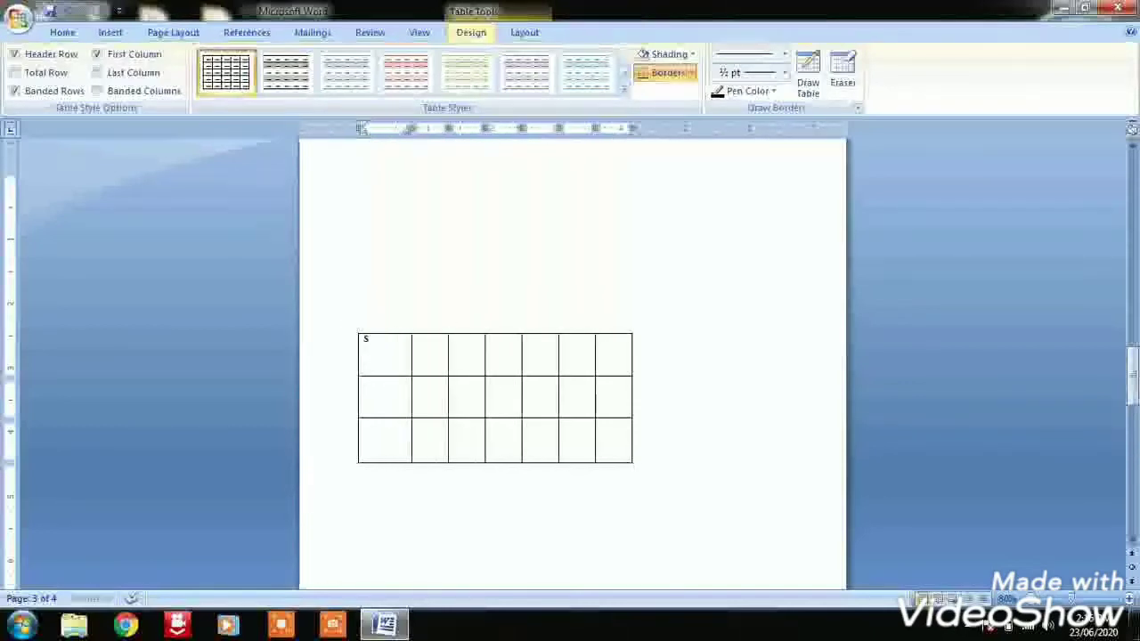
text(.NO)
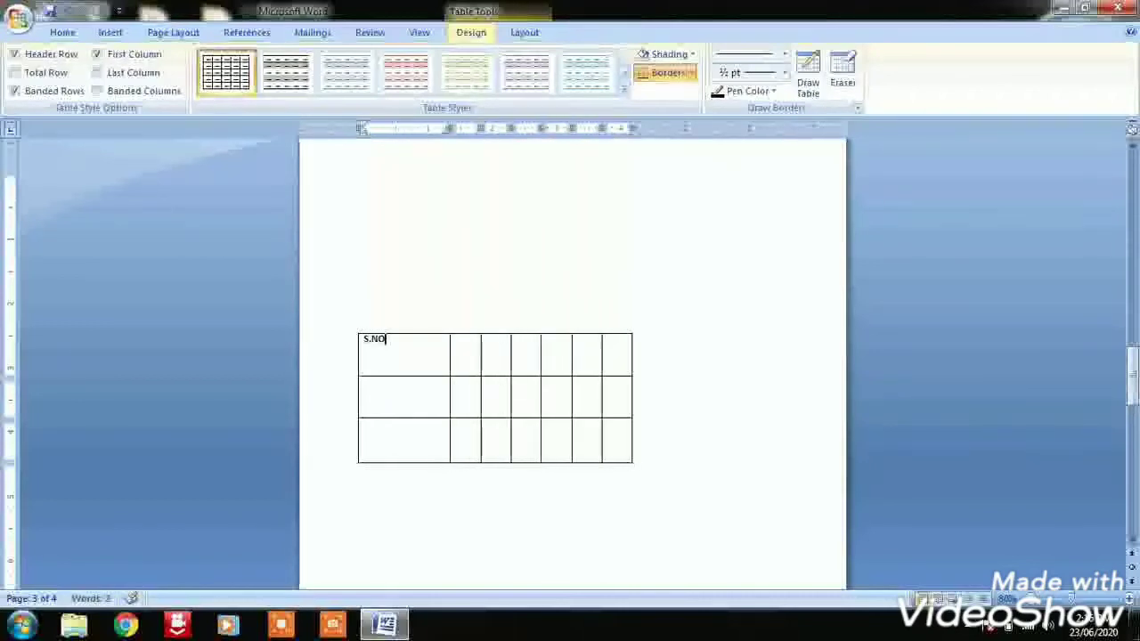
click(472, 356)
text(NAME)
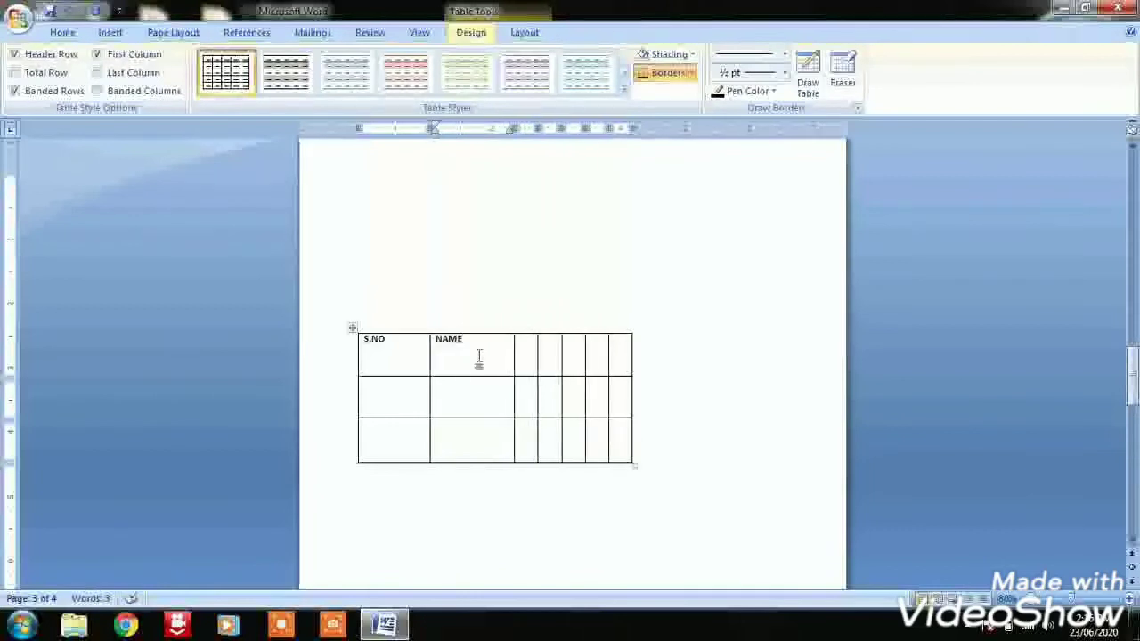
click(526, 347)
text(ADDRESS)
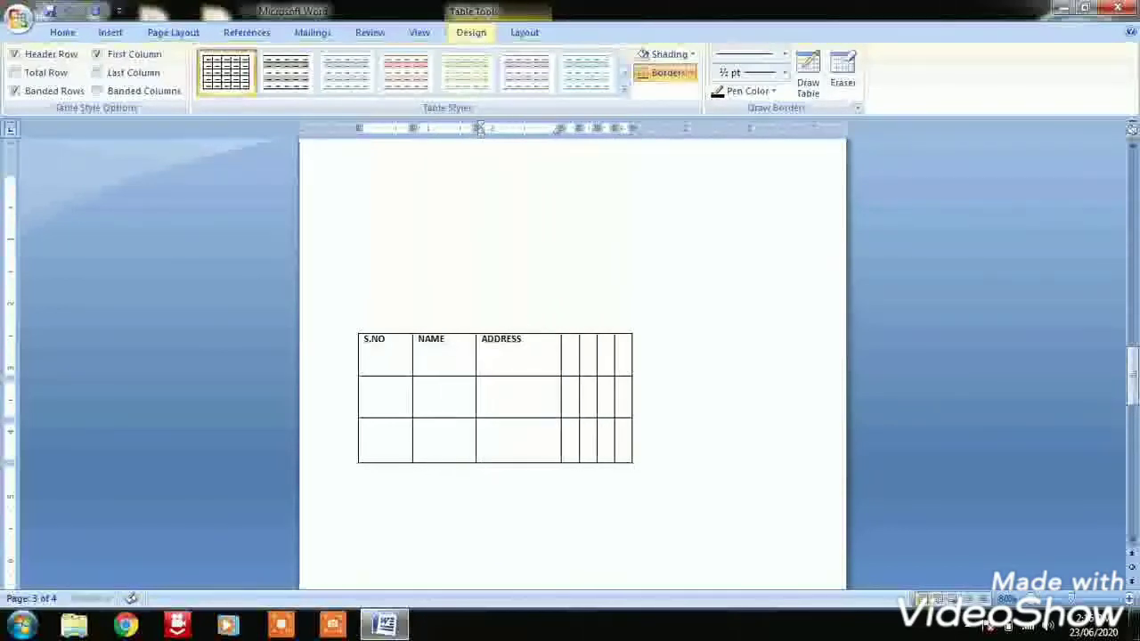
Enter the headings MOBILE NO and RELIGION in the fourth and fifth columns of the first row
click(573, 346)
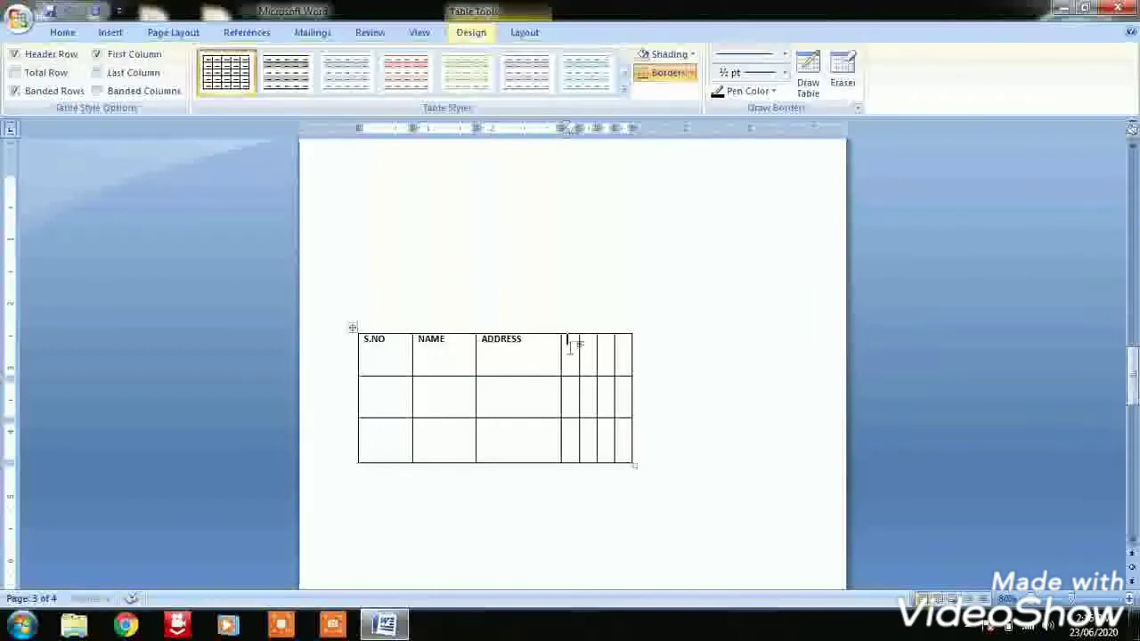
text(MOBILE NO)
key(Tab)
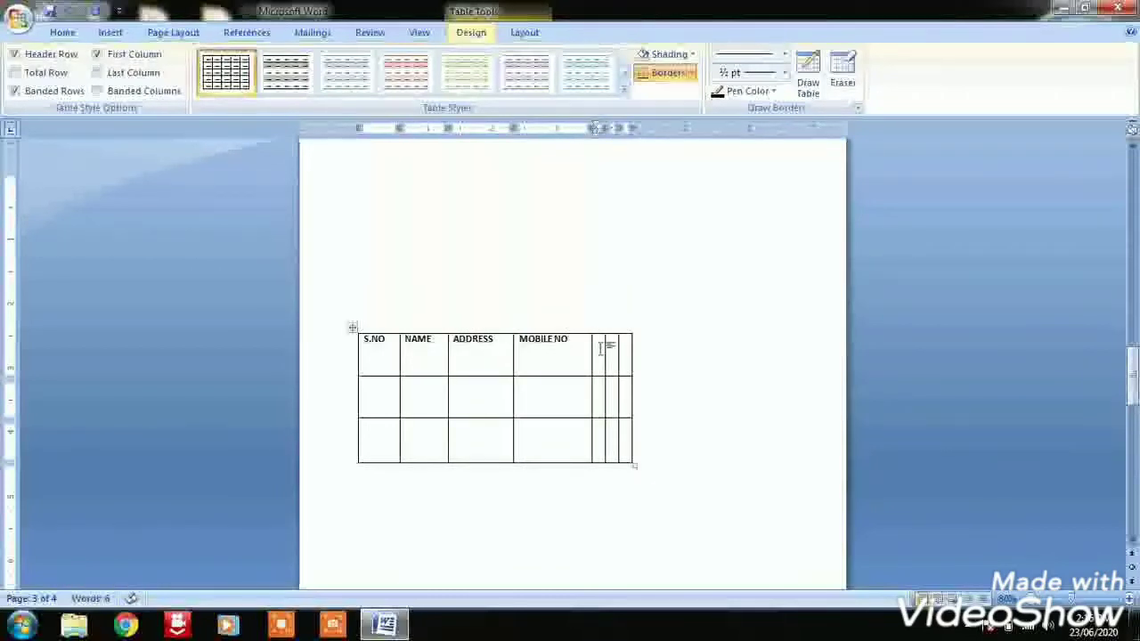
text(RELIGION)
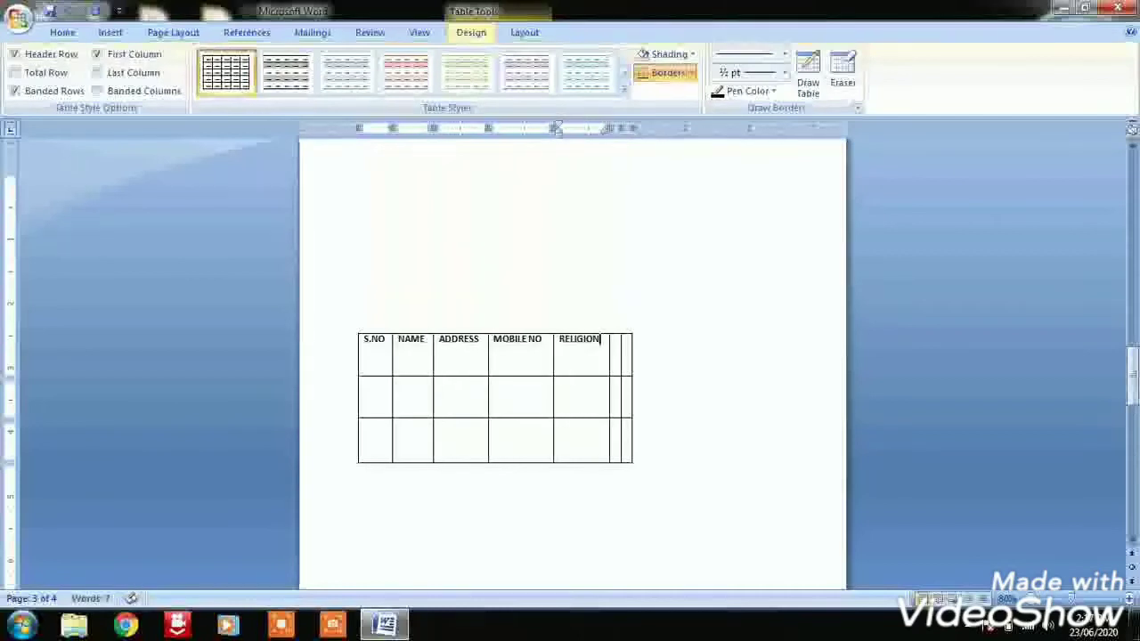
Enter the headings QUALIFICATION and MARITAL STATUS in the last two columns of the first row
click(619, 346)
click(612, 348)
click(615, 347)
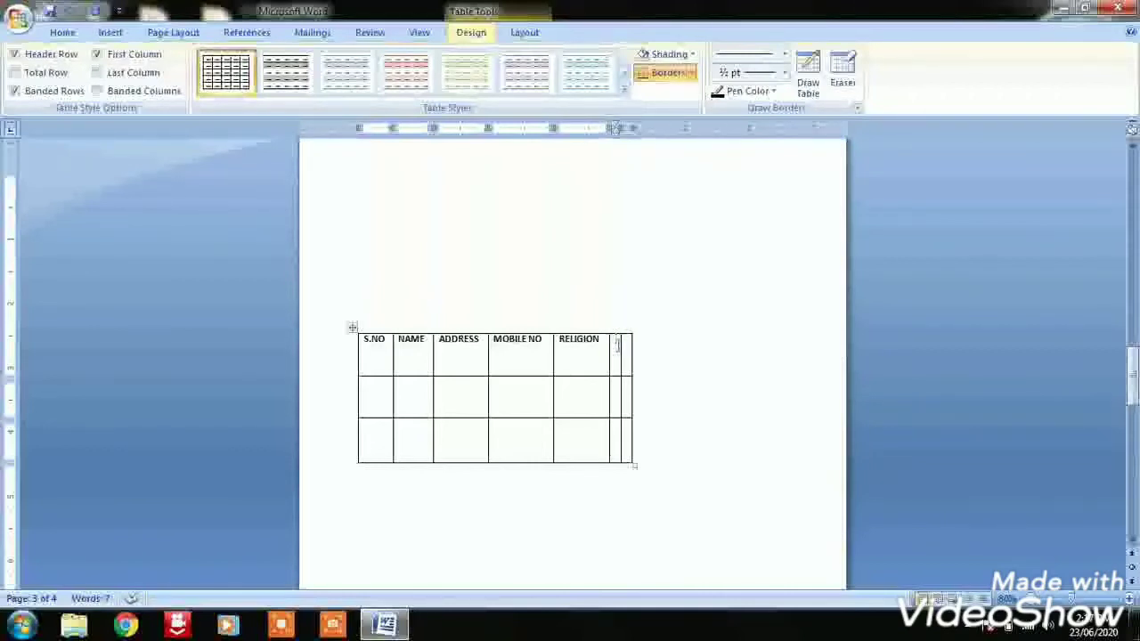
text(QUALIFICATION)
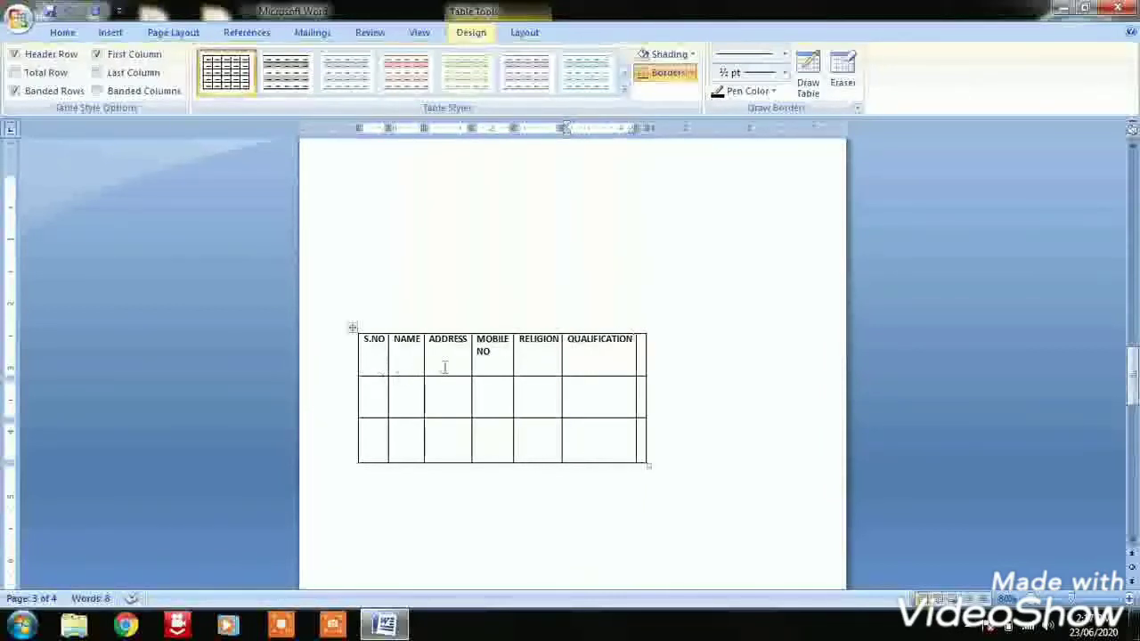
click(640, 352)
text(MARITAL STATUS)
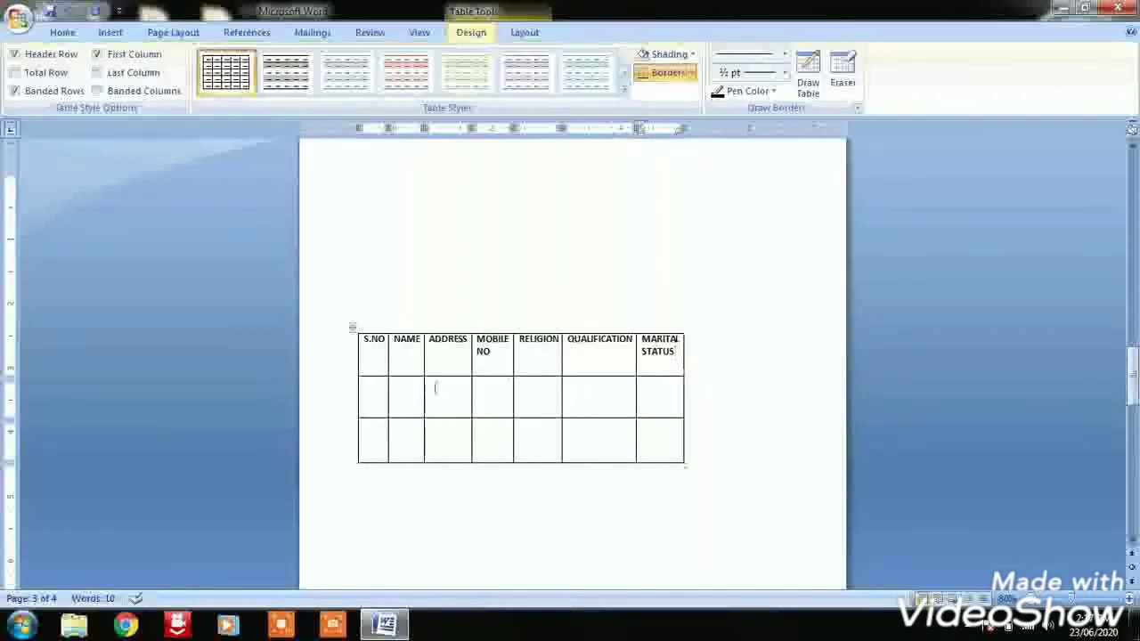
Number the two rows below the headings 1. and 2. in the S.NO column
click(380, 393)
text(1)
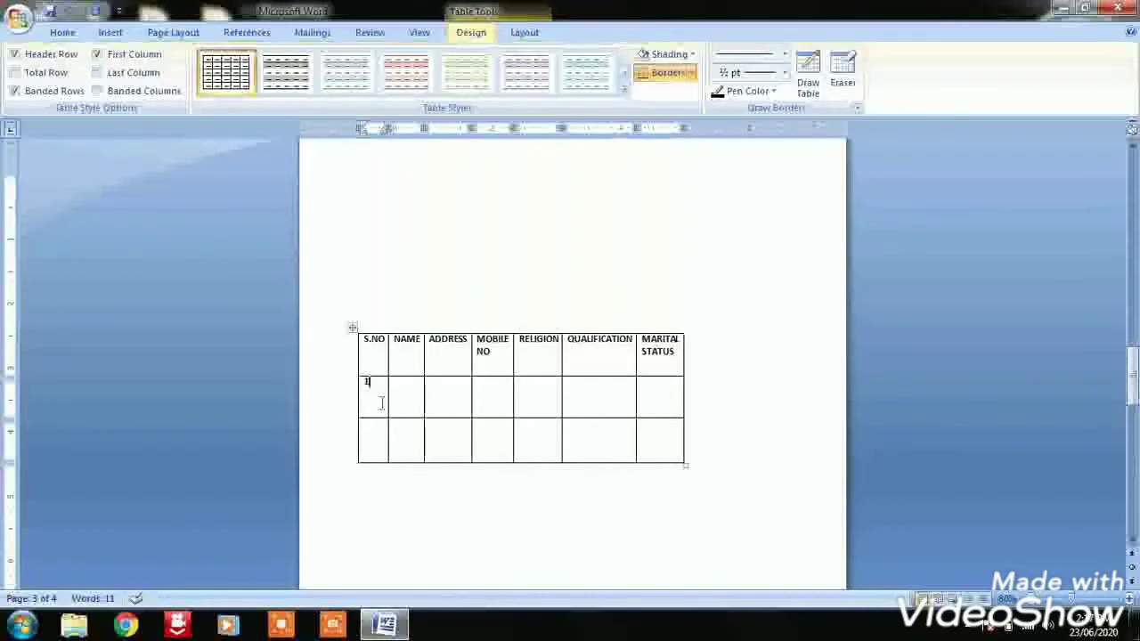
text(.)
click(376, 443)
text(2.)
Enter the person's full name in the NAME column of row 1
click(407, 397)
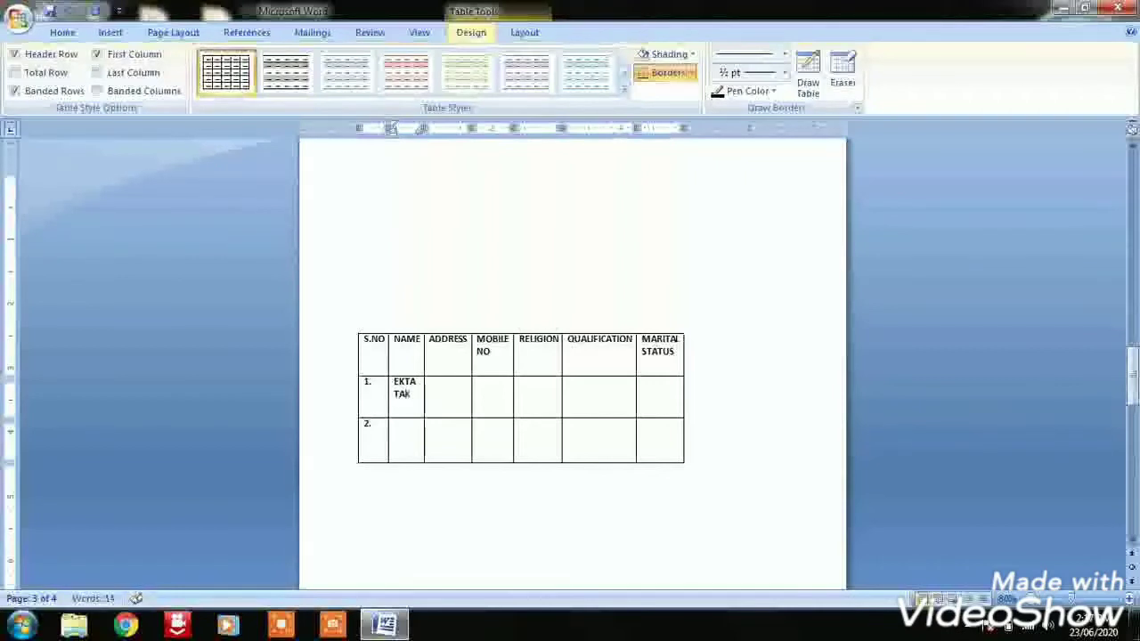
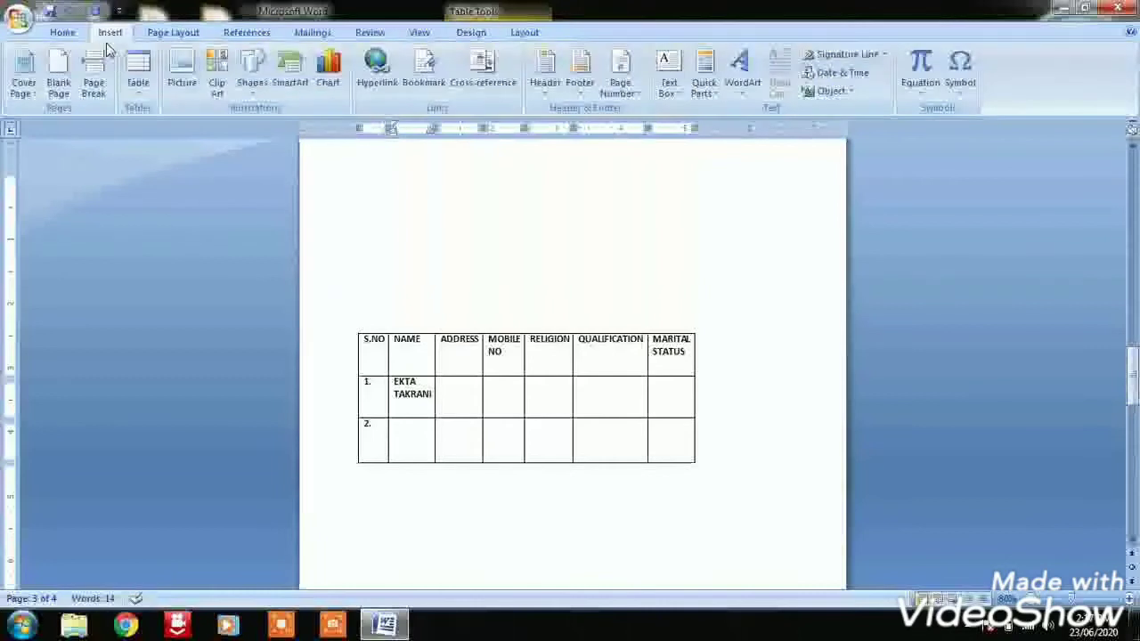
Draw an empty table frame about 5.7 inches wide and 2.3 inches high below the existing table using Draw Table
click(138, 78)
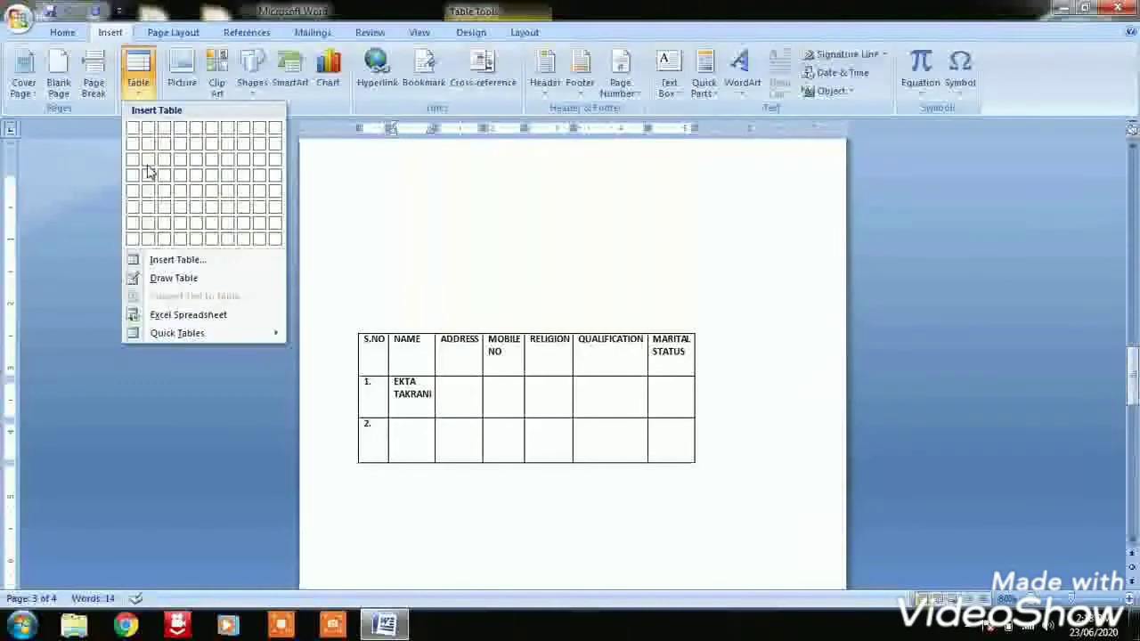
click(162, 279)
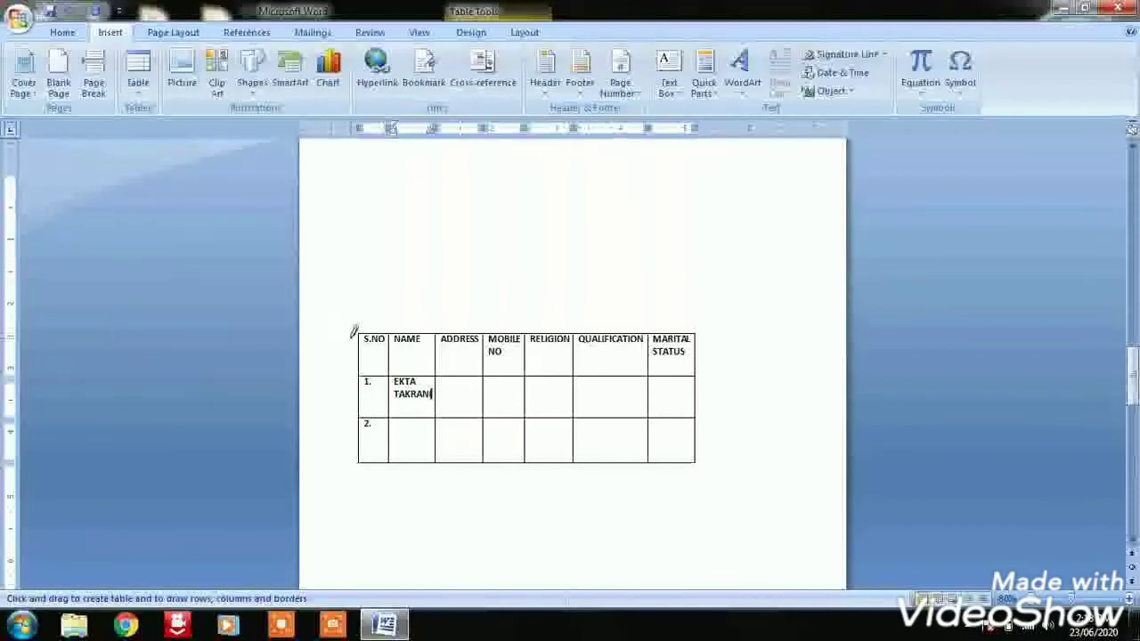
drag(1133, 378, 1134, 393)
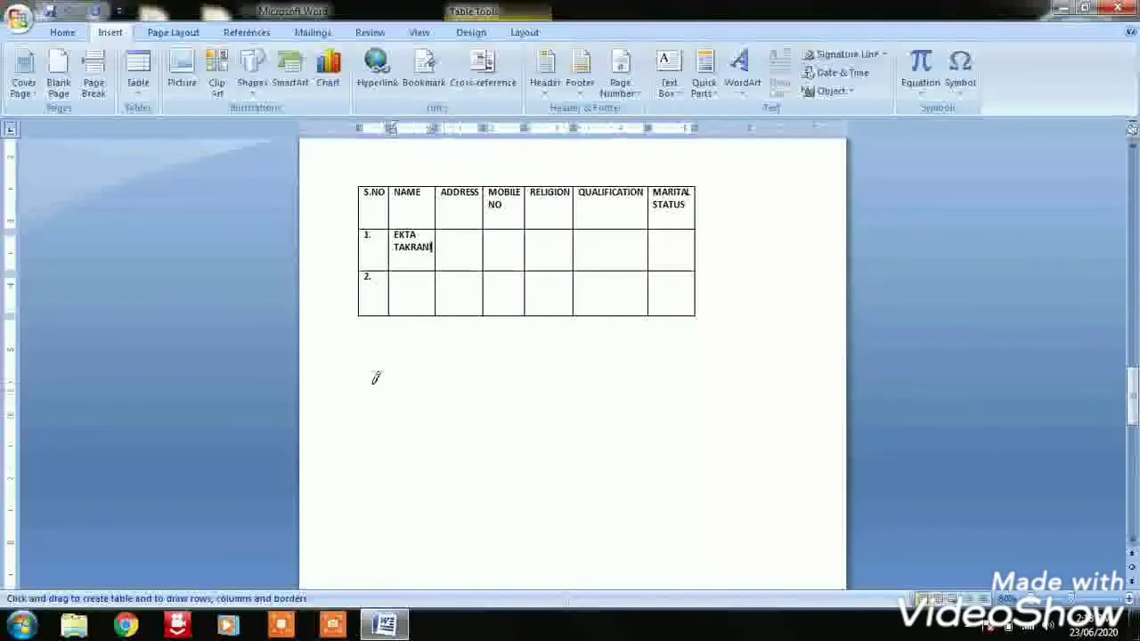
mouse_move(366, 389)
mouse_down()
mouse_move(651, 429)
mouse_move(713, 471)
mouse_move(736, 534)
mouse_up()
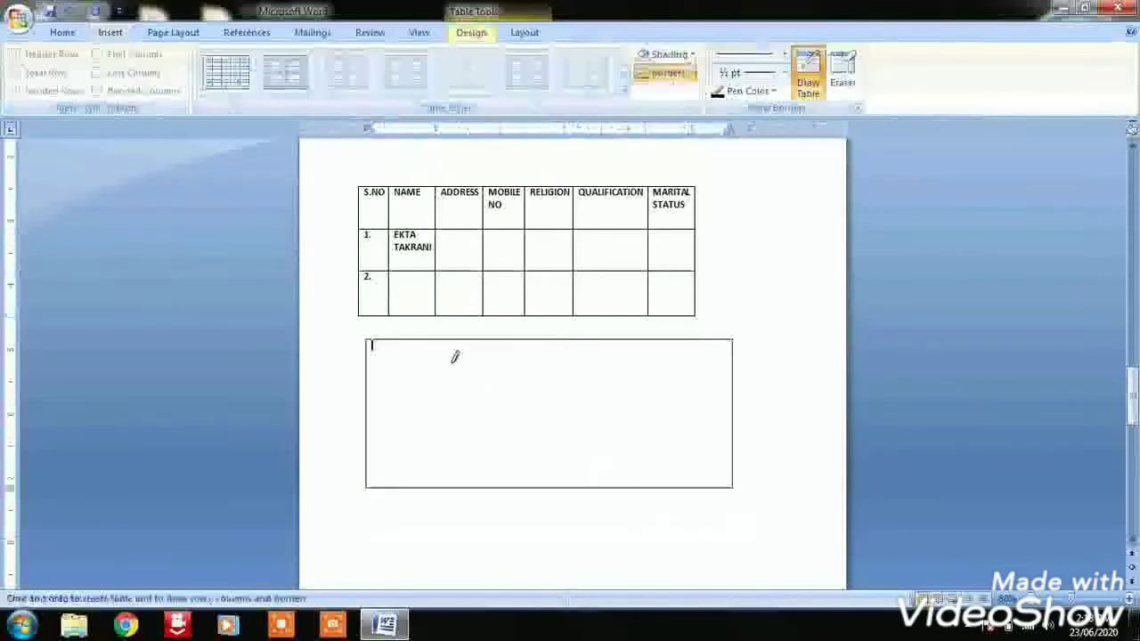
Divide the drawn table into four columns and two rows with three vertical lines and one horizontal line
drag(426, 370, 425, 483)
drag(511, 344, 515, 481)
drag(621, 365, 626, 442)
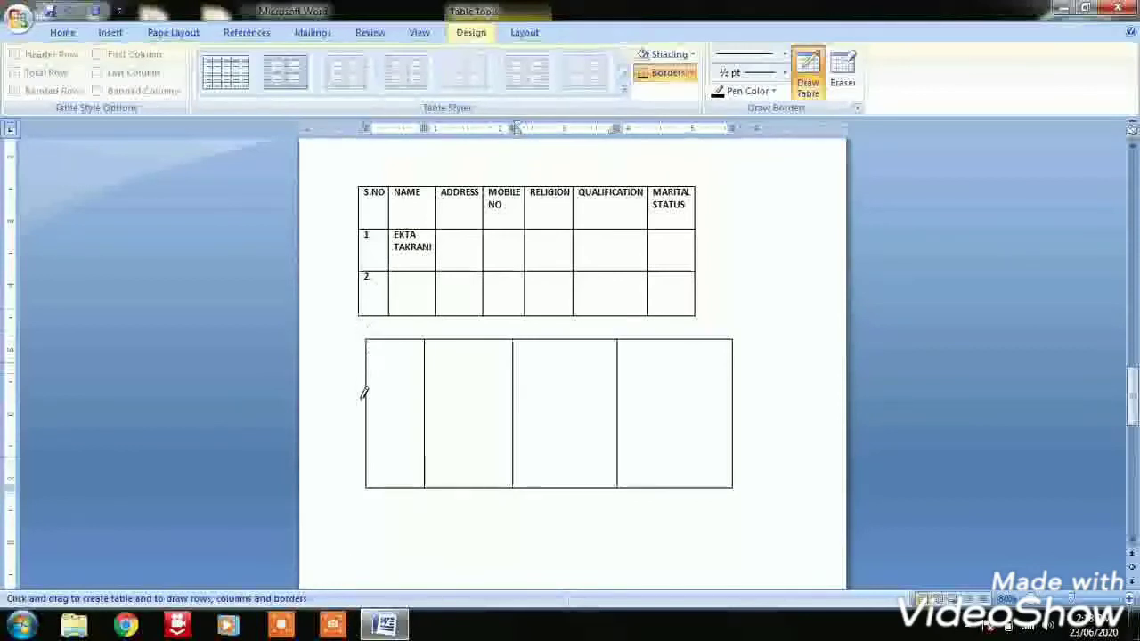
drag(367, 413, 693, 414)
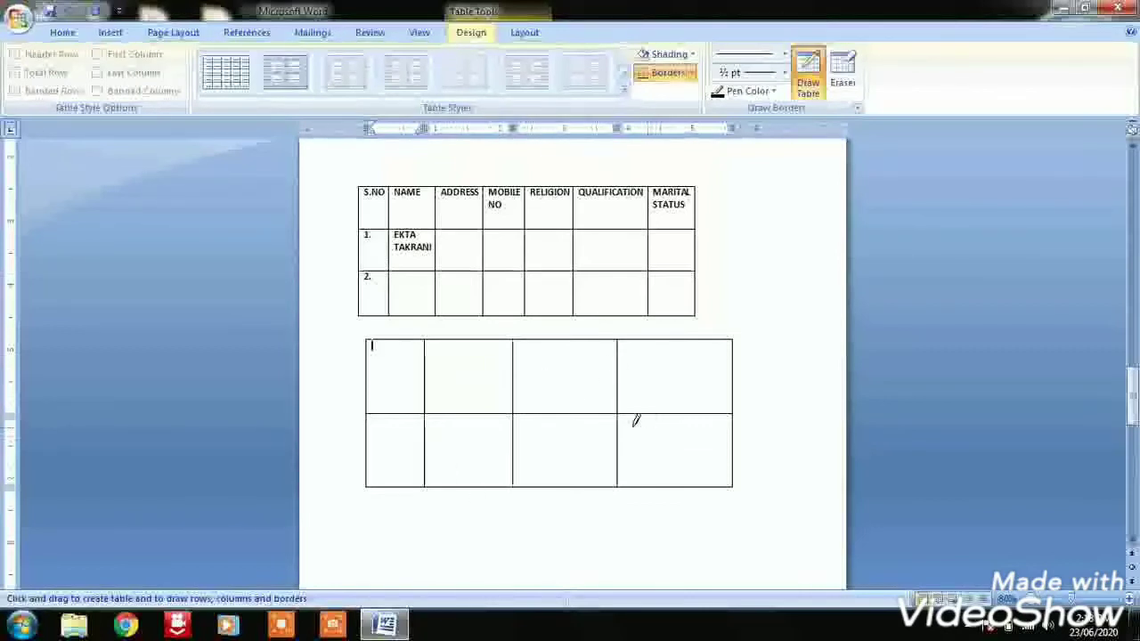
Start a new line in the empty space below the drawn table
click(108, 33)
click(138, 85)
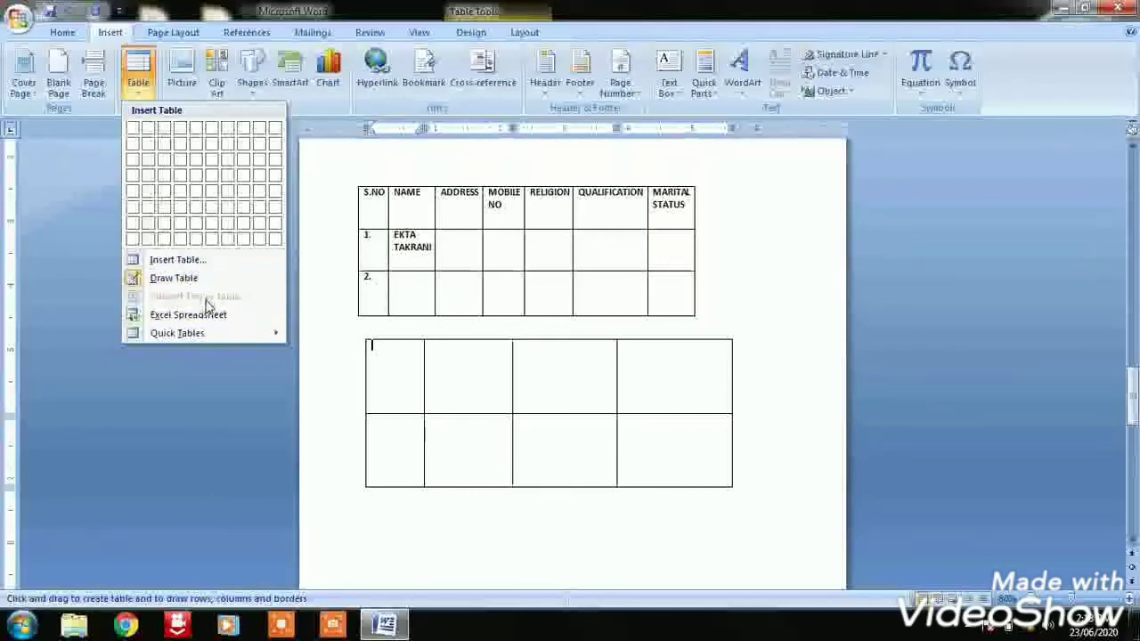
drag(1133, 385, 1133, 419)
click(362, 347)
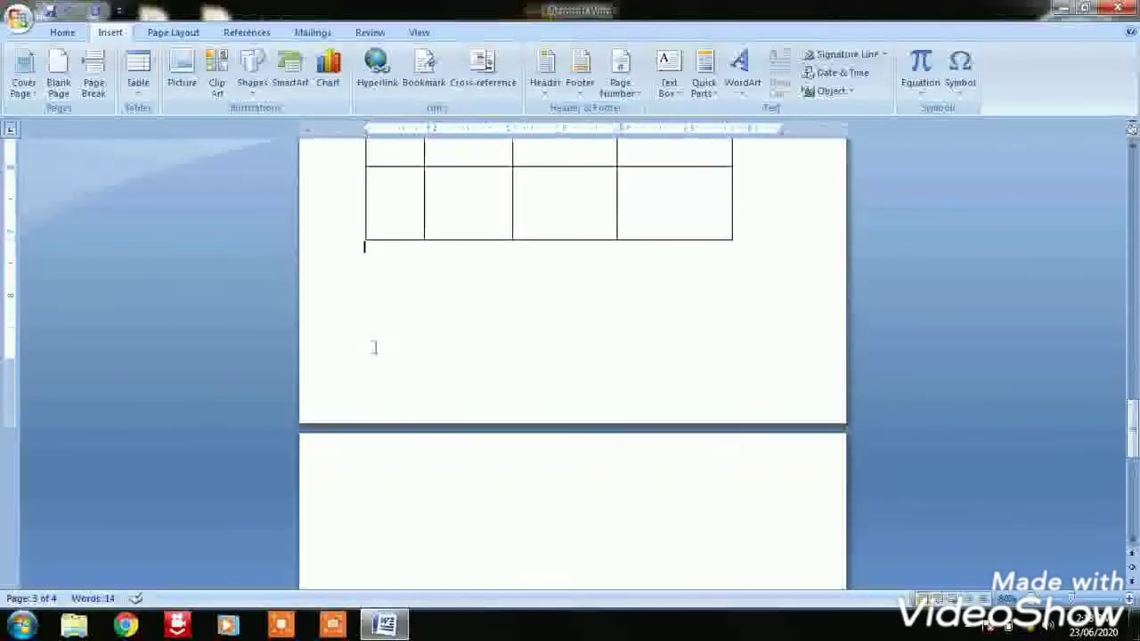
key(Return)
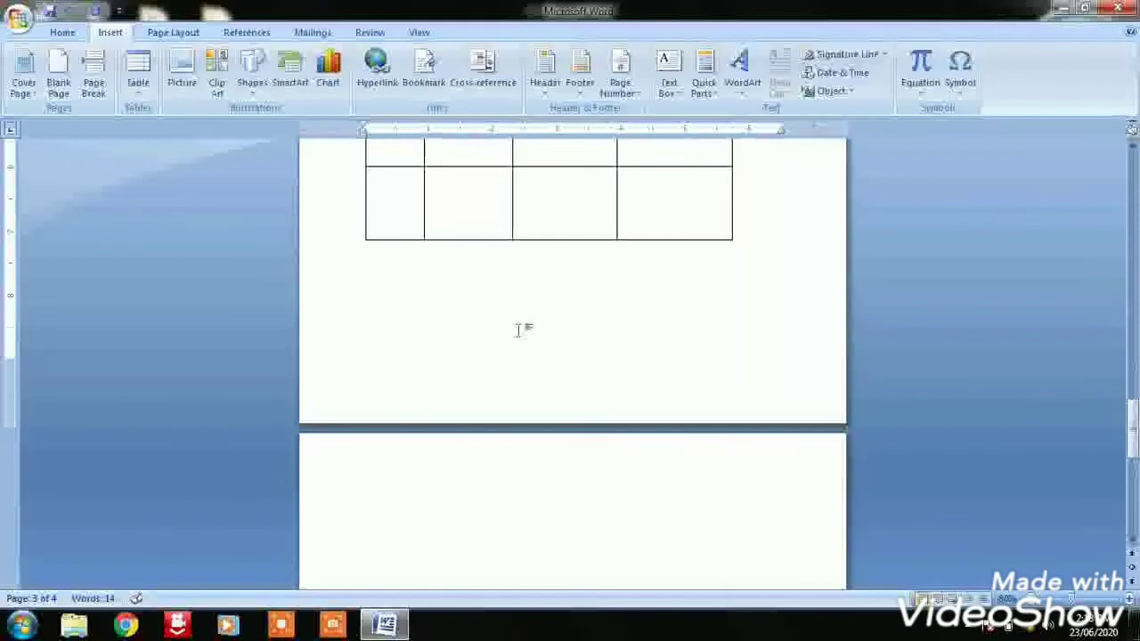
text(EKTA)
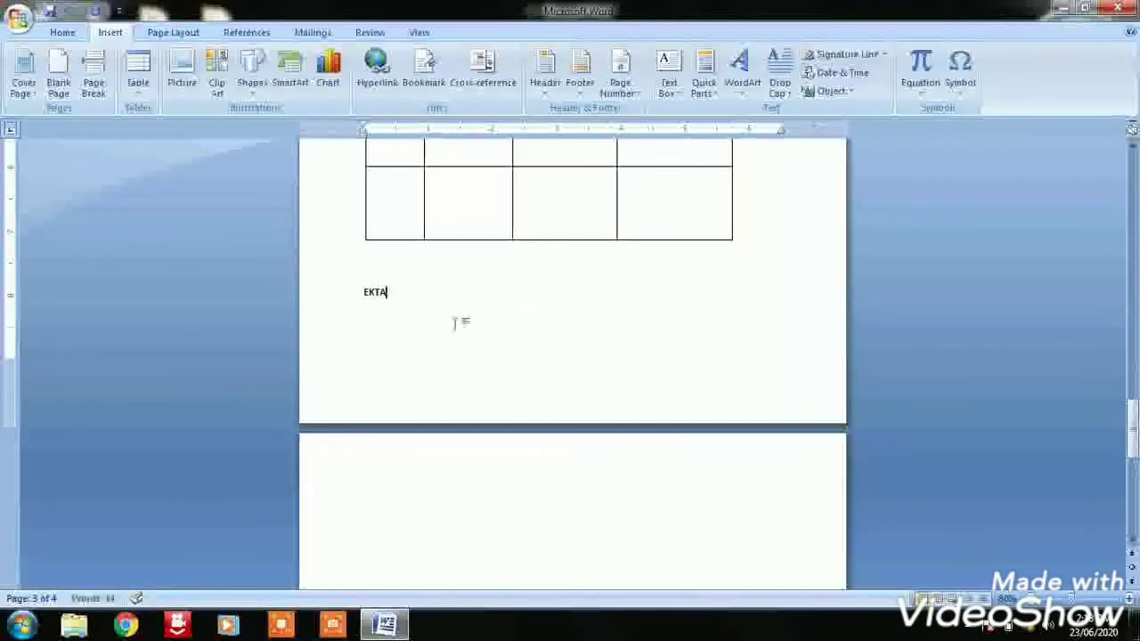
drag(360, 295, 401, 296)
key(Delete)
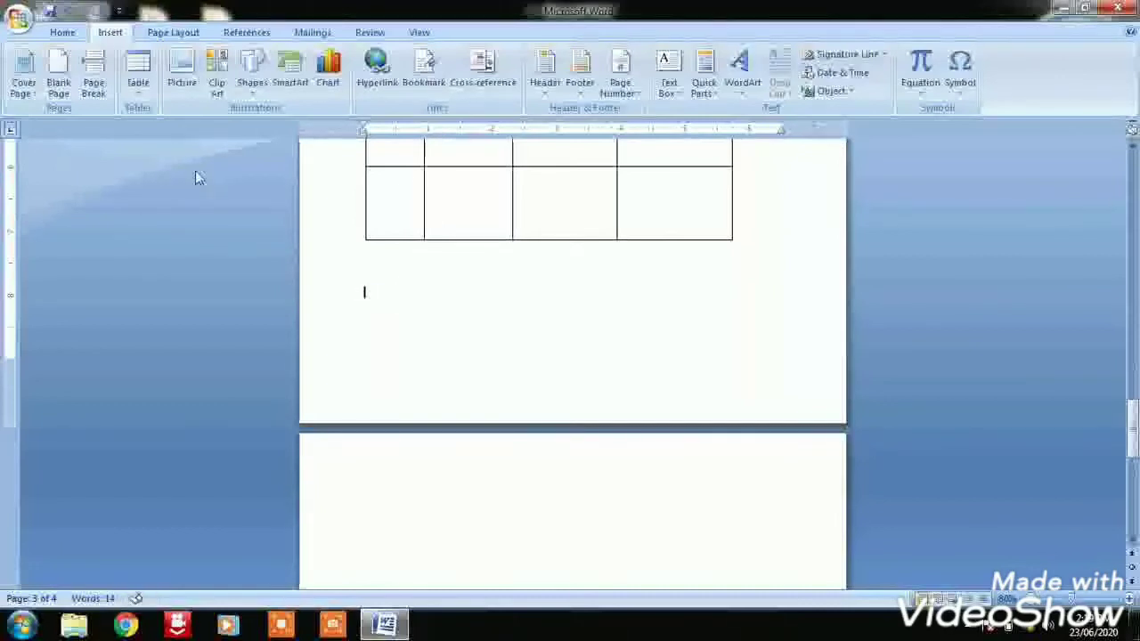
Set the font size to 20 for the new line below the drawn table
click(63, 33)
click(278, 60)
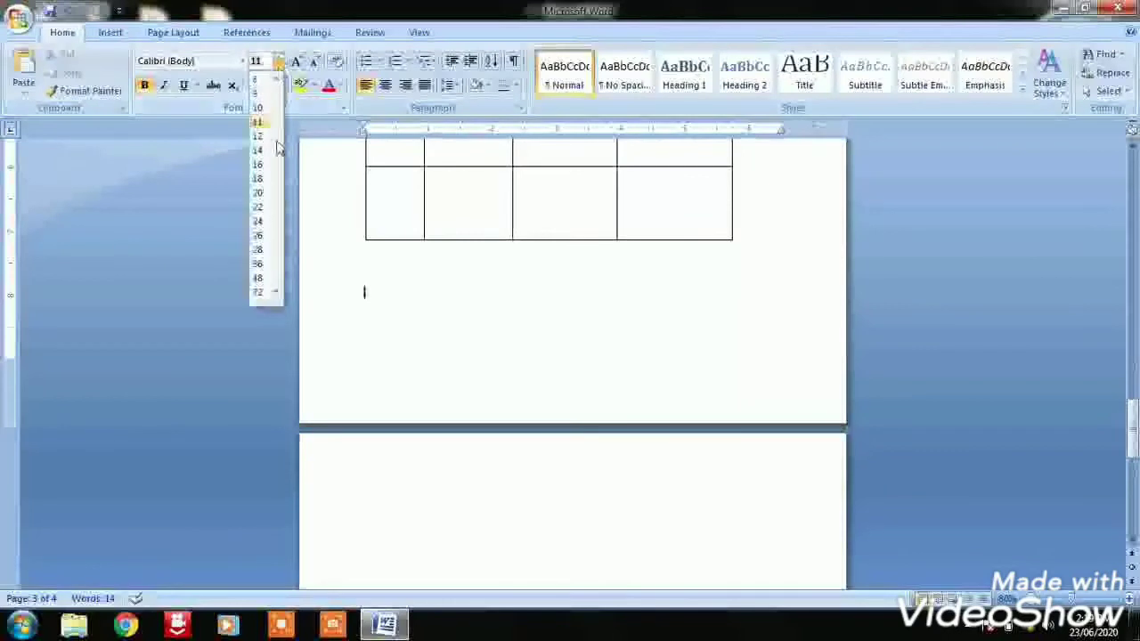
click(258, 193)
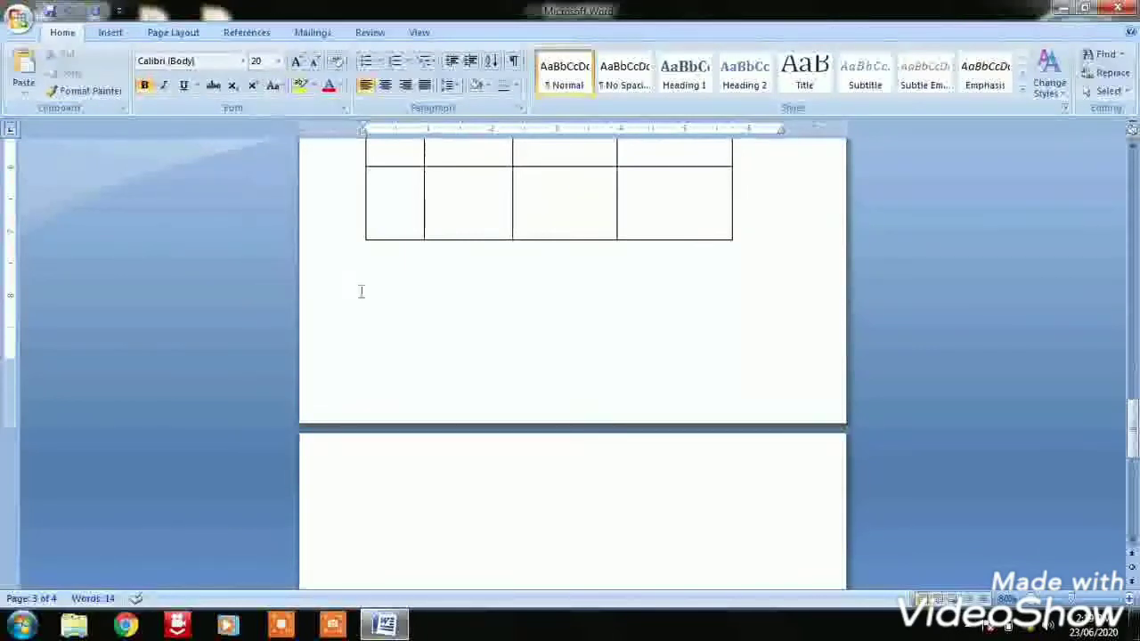
Enter three people's first names on one line, with a tab between the first and second names
text(EKTA SI)
key(Tab)
text(SINDH)
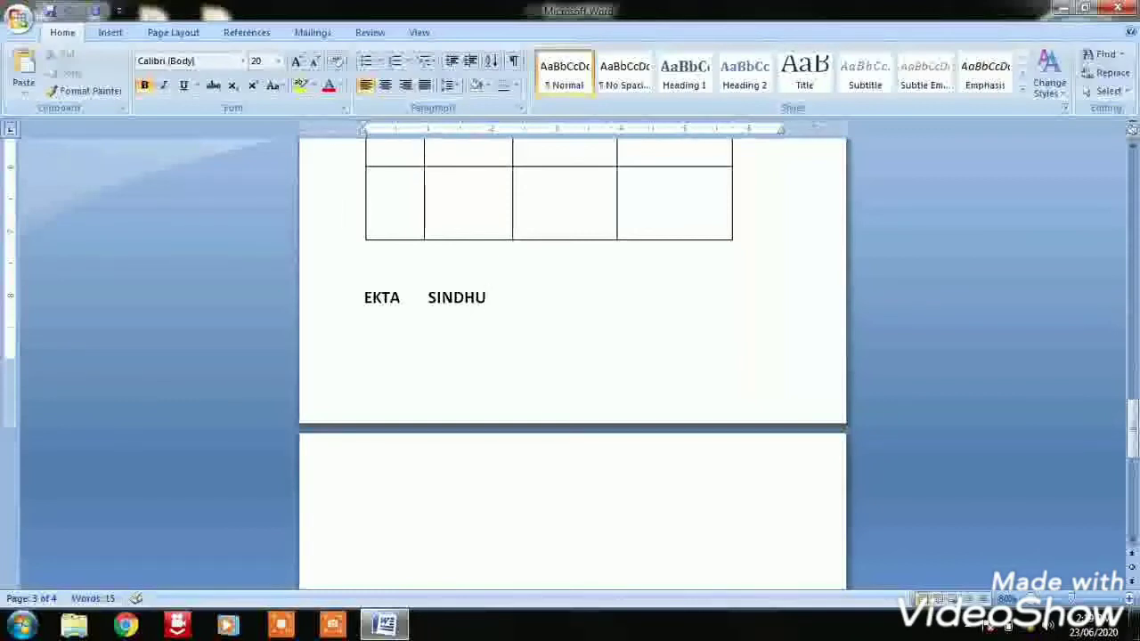
text(U INDUBALA)
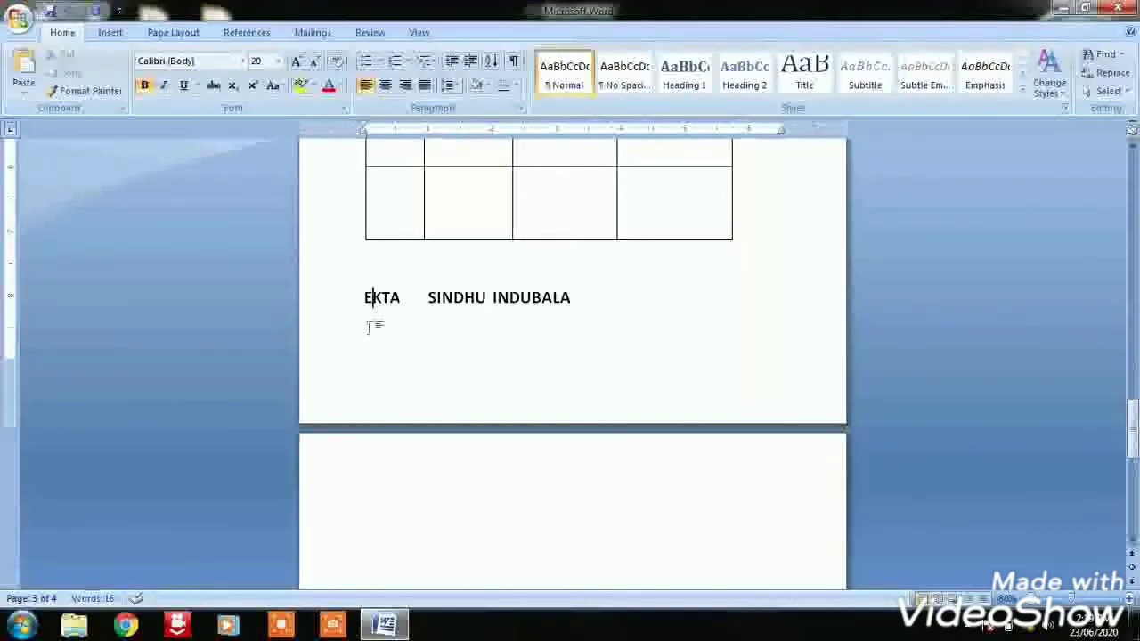
Start a second line under the names and enter another person's first name followed by a tab
key(Right)
click(588, 297)
key(Return)
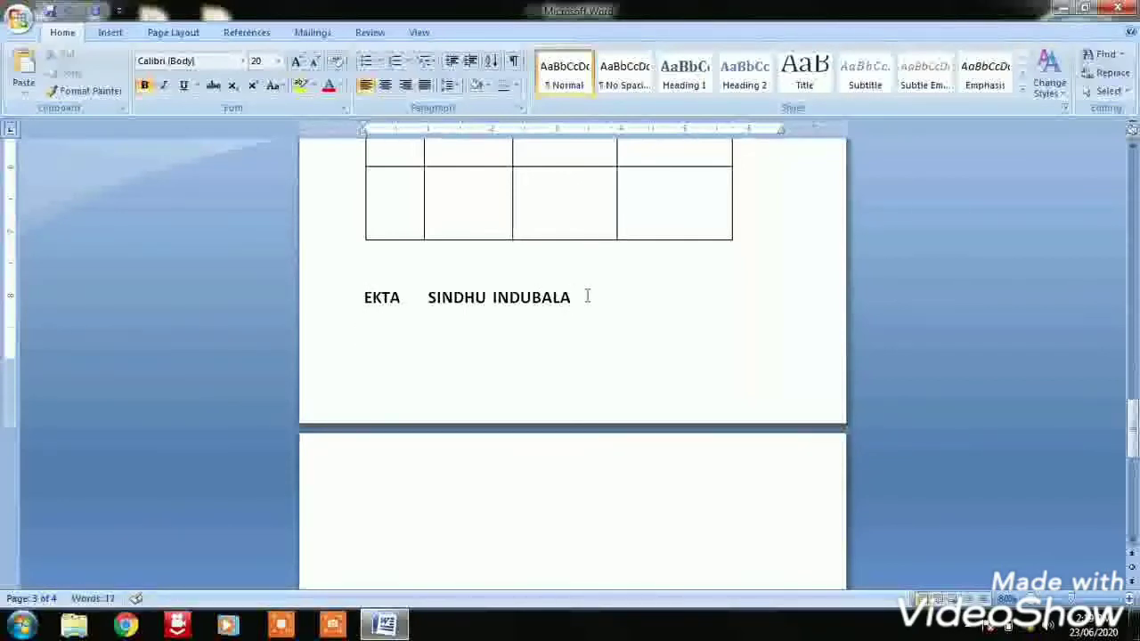
text(NANDINI)
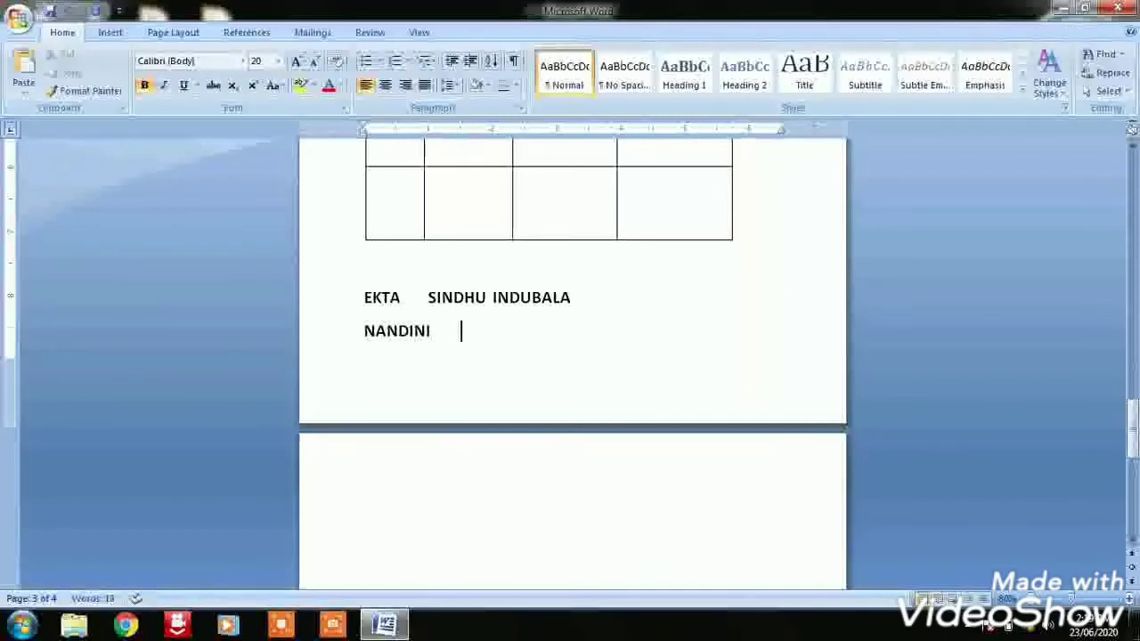
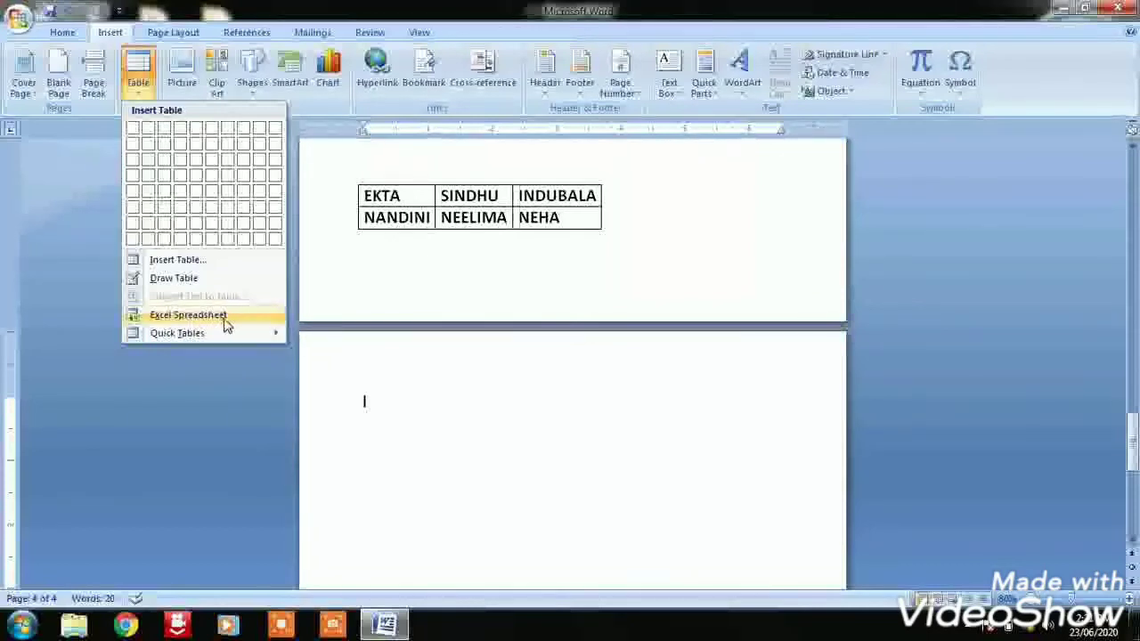
Insert an embedded Excel spreadsheet on the empty page that follows the names table
click(236, 318)
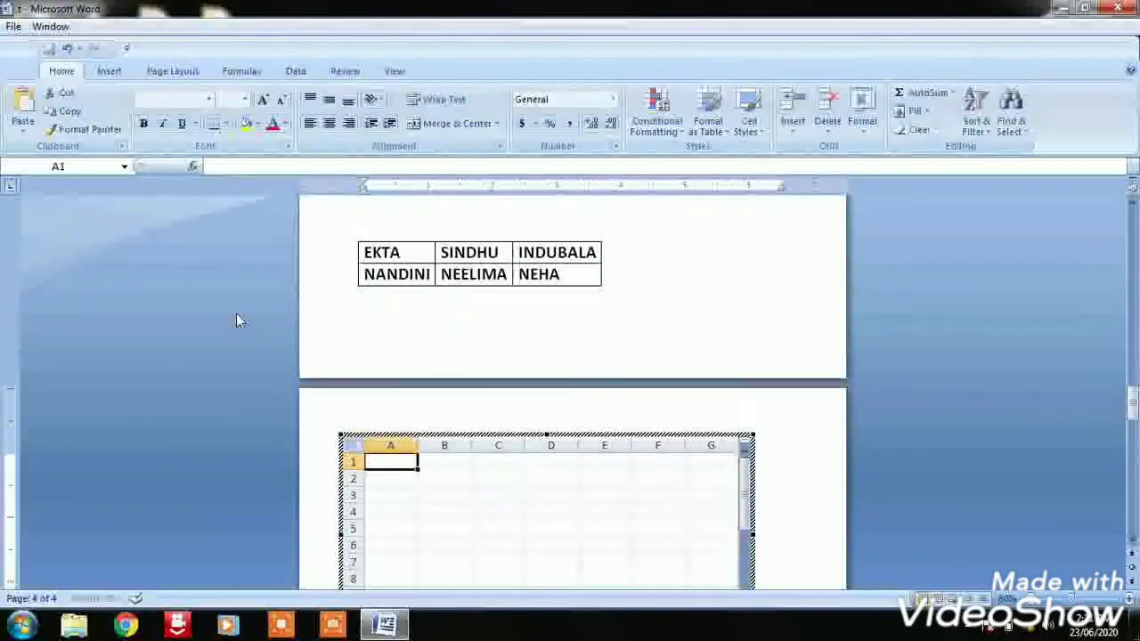
mouse_move(1129, 396)
mouse_down()
mouse_move(1130, 412)
mouse_move(1130, 399)
mouse_up()
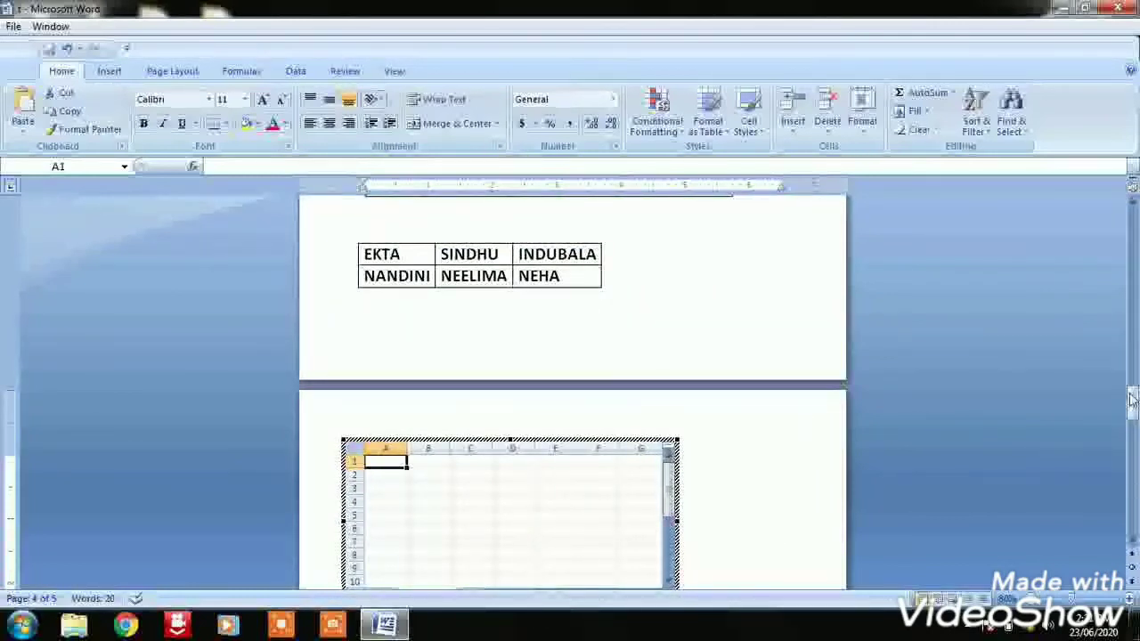
drag(1133, 403, 1133, 426)
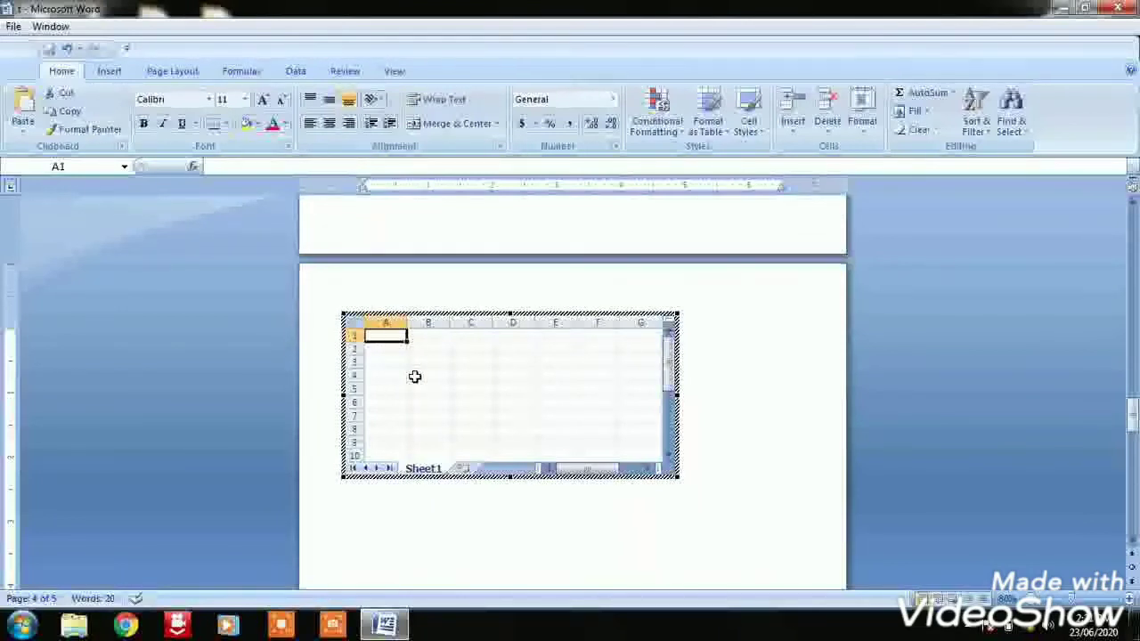
Enter five people's first names in cells A1 to A5 of the embedded spreadsheet
text(EKTA)
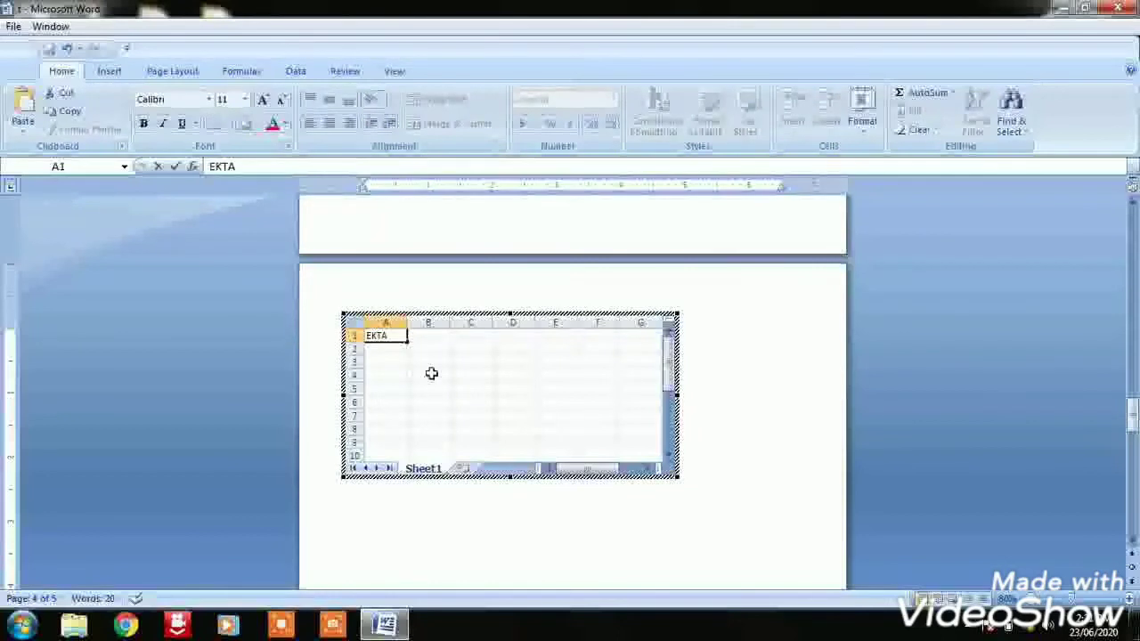
click(384, 349)
text(SINDHU)
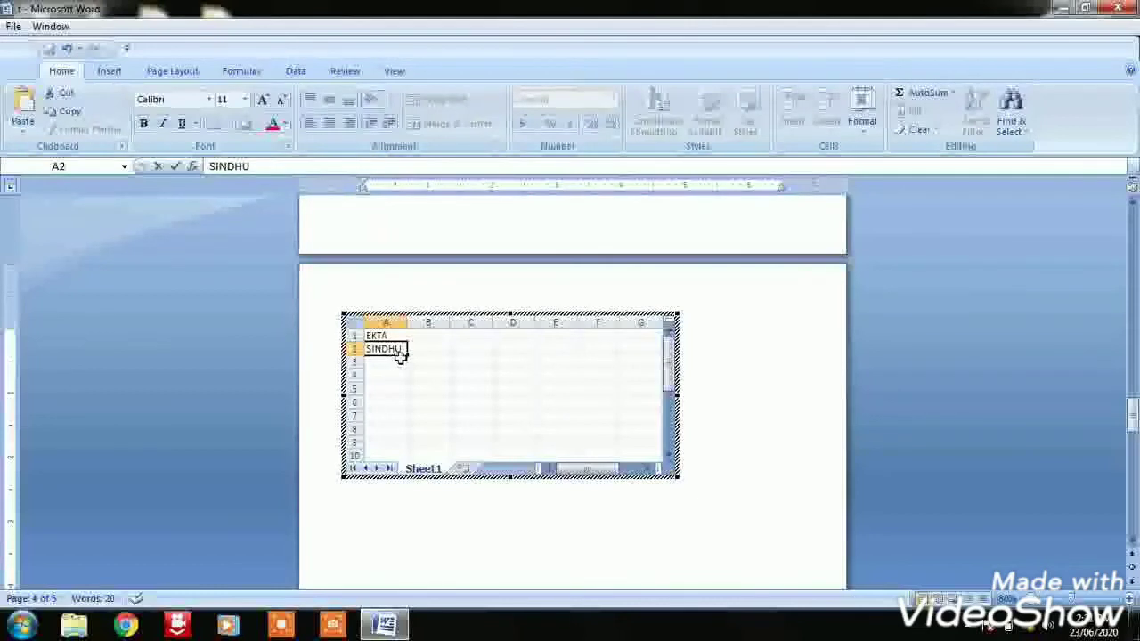
click(395, 362)
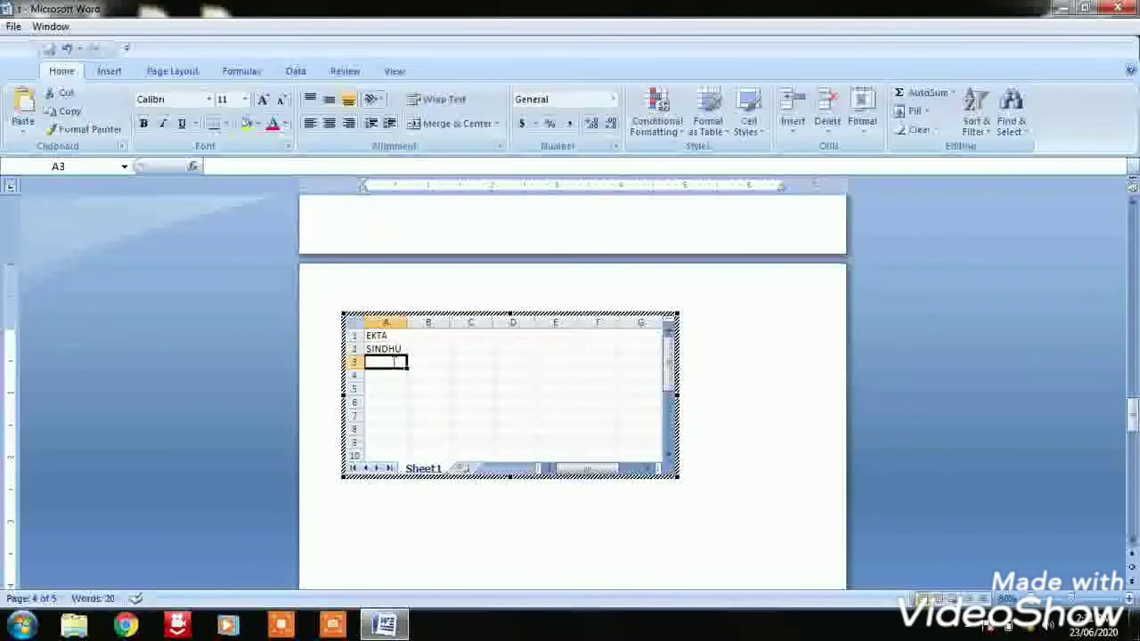
text(NEHA)
click(400, 375)
text(PRIYA)
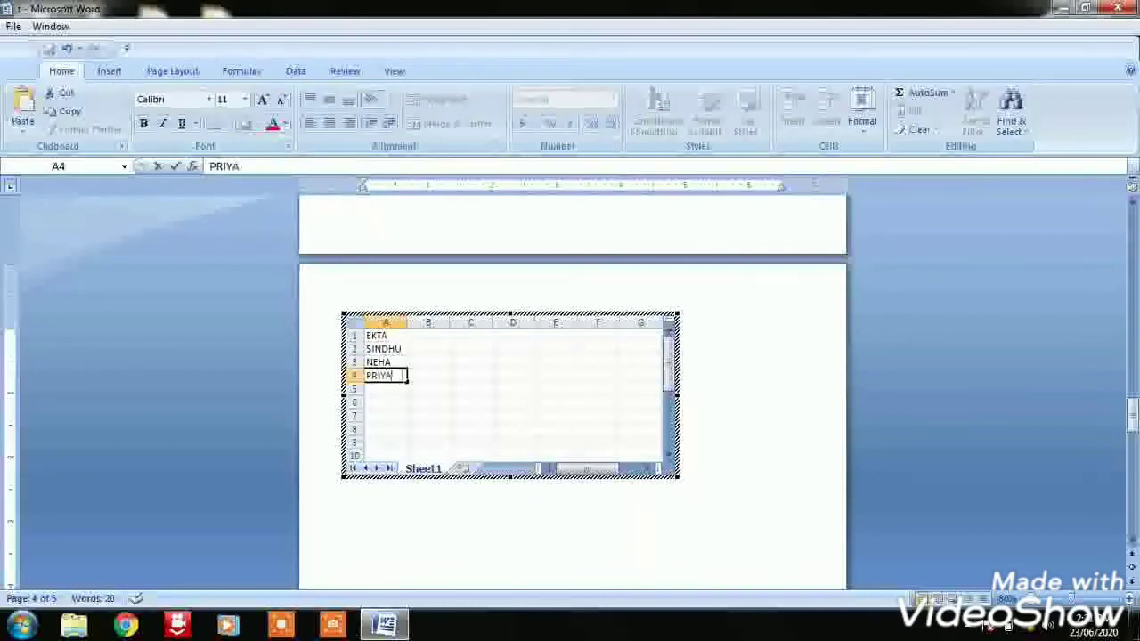
click(398, 392)
text(SAPNA)
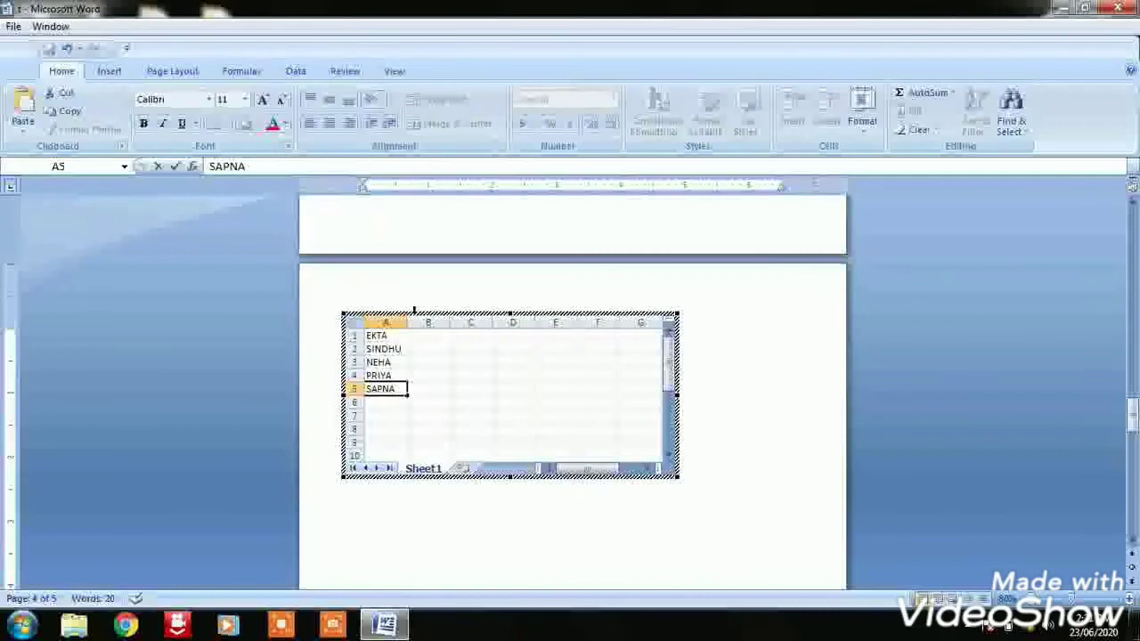
Enter 2, 5, 2, 7 and 3 in cells B1 to B5 and finish editing the embedded spreadsheet
click(428, 337)
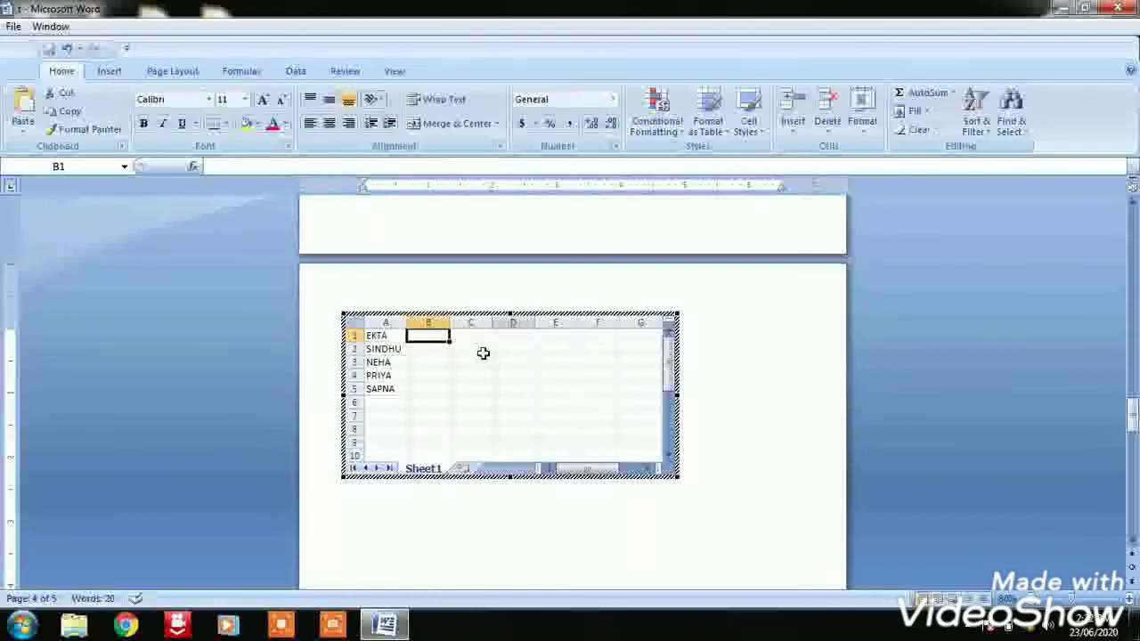
text(2)
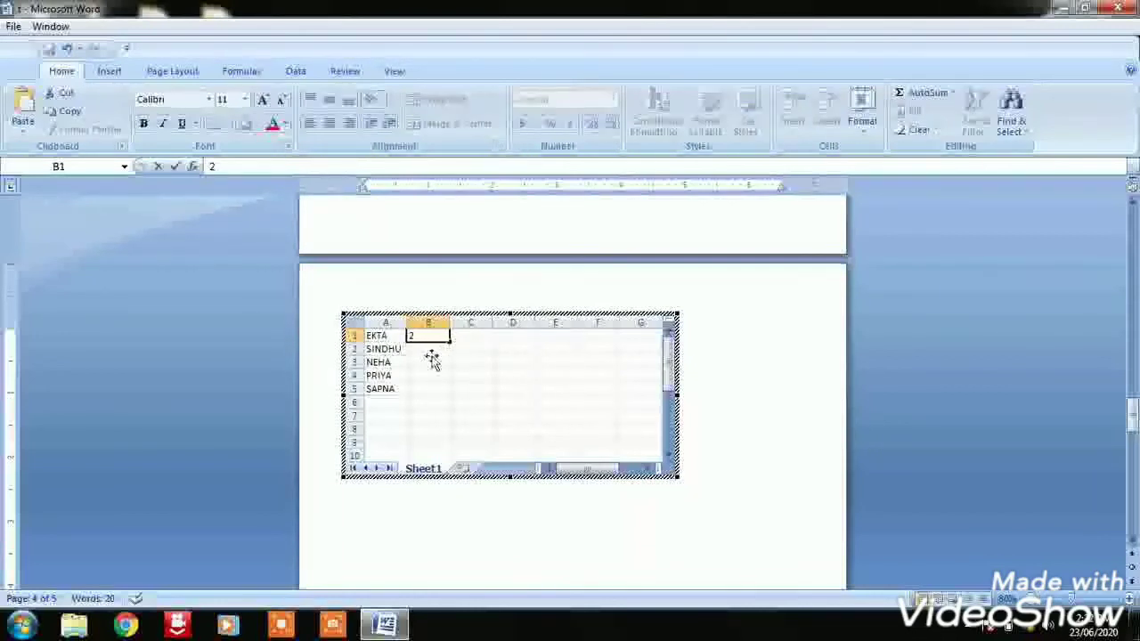
click(432, 359)
text(2)
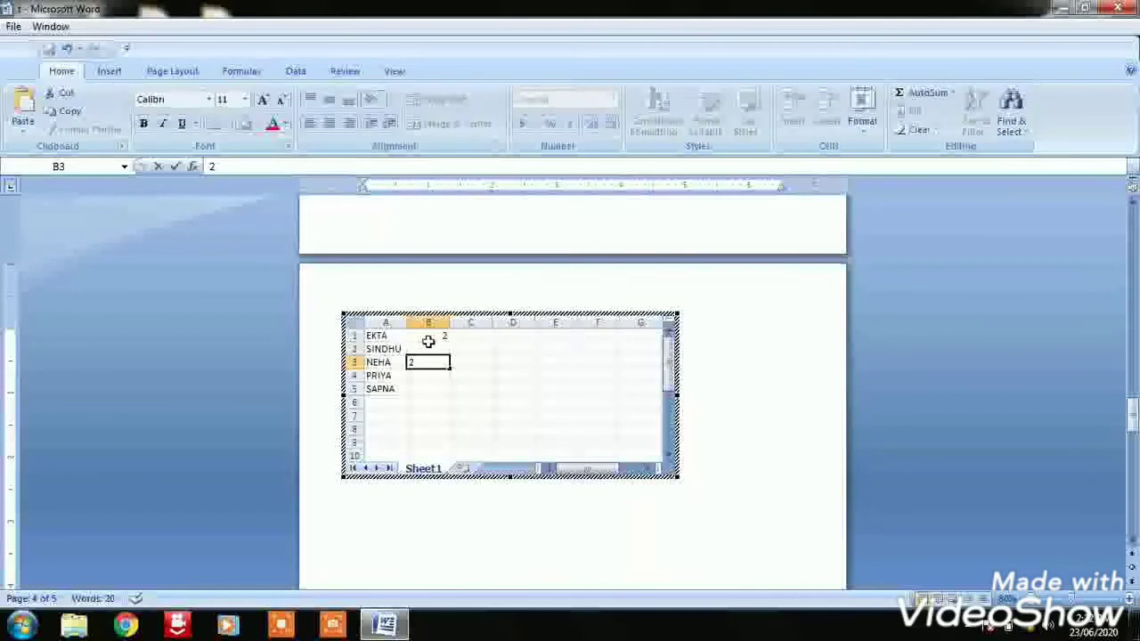
click(429, 338)
click(438, 351)
text(5)
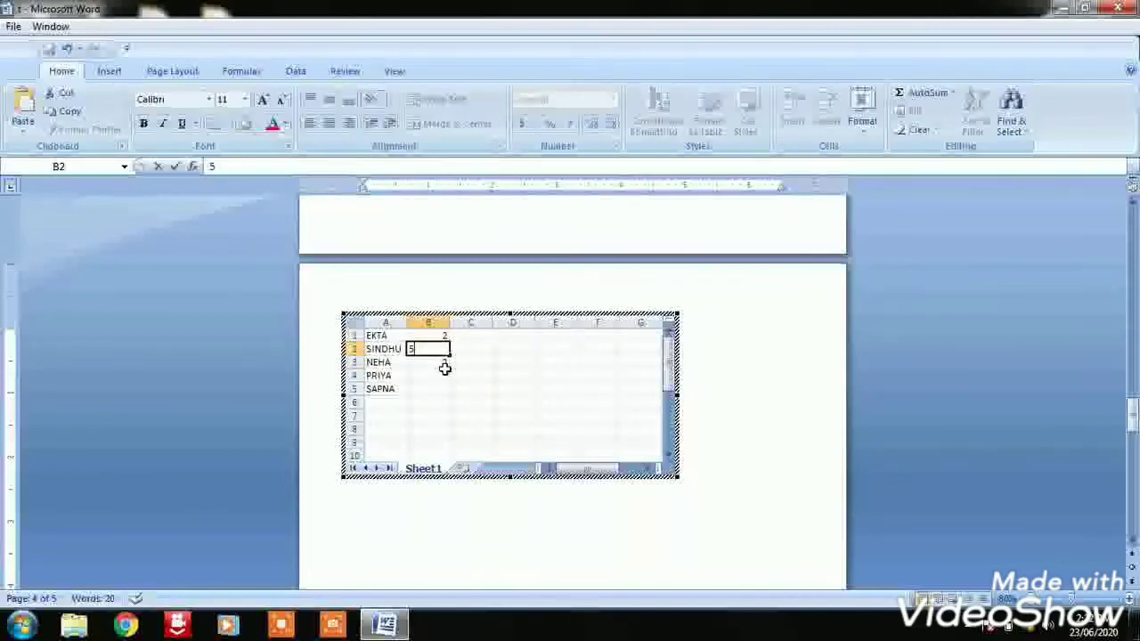
click(439, 380)
text(7)
click(440, 390)
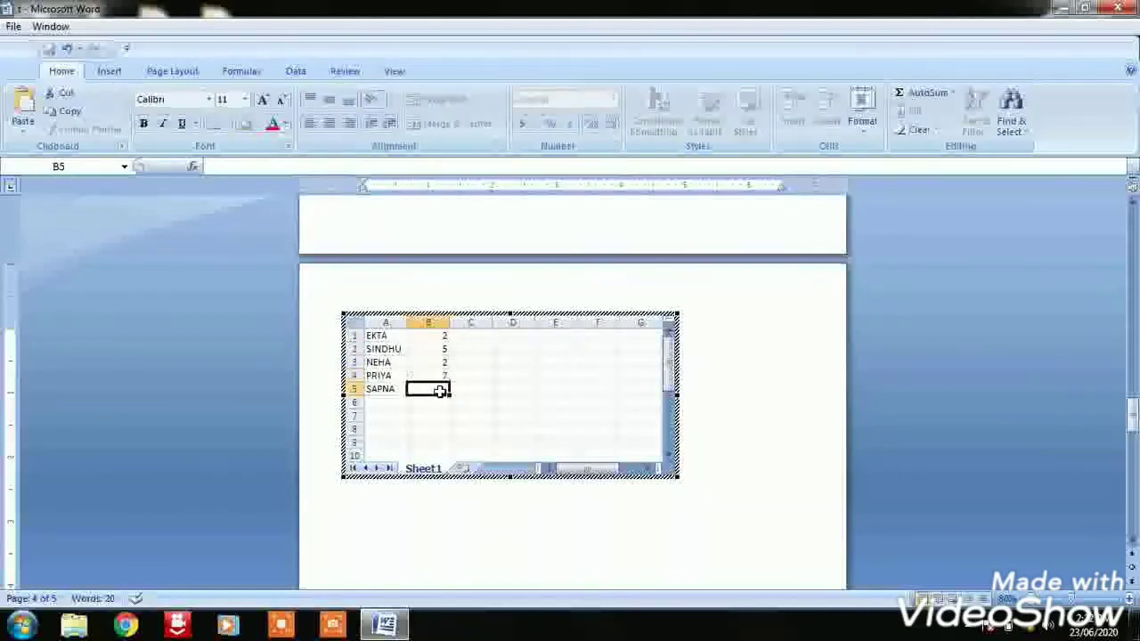
text(3)
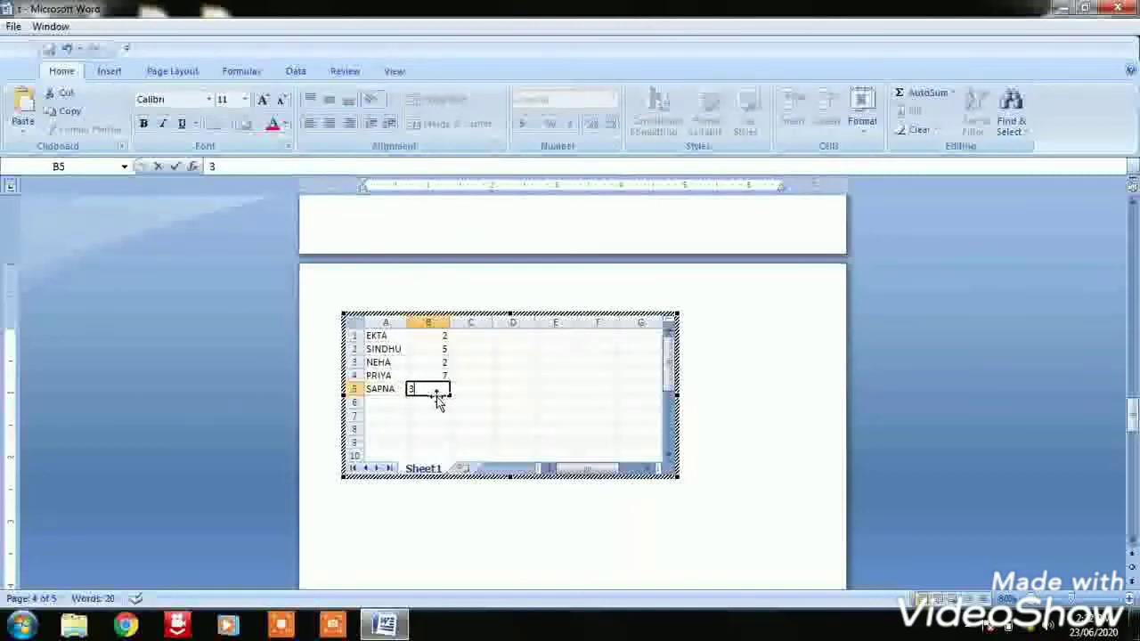
click(471, 527)
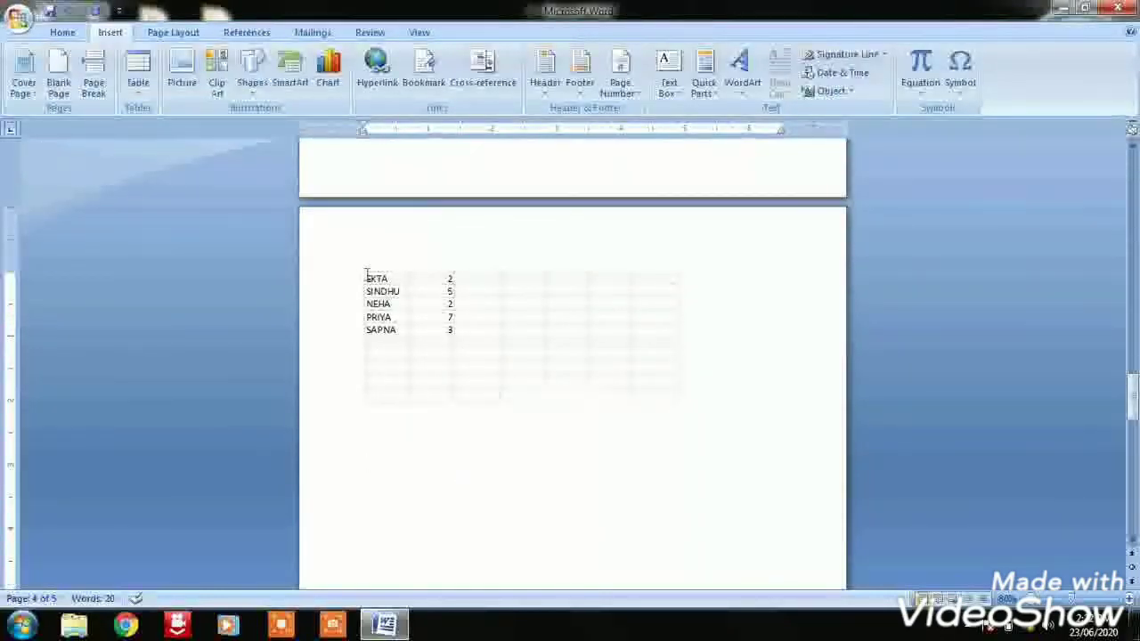
Enlarge the embedded spreadsheet slightly outward from its upper-left corner
click(449, 292)
click(651, 497)
click(375, 297)
mouse_move(364, 268)
mouse_down()
mouse_move(416, 279)
mouse_move(354, 261)
mouse_up()
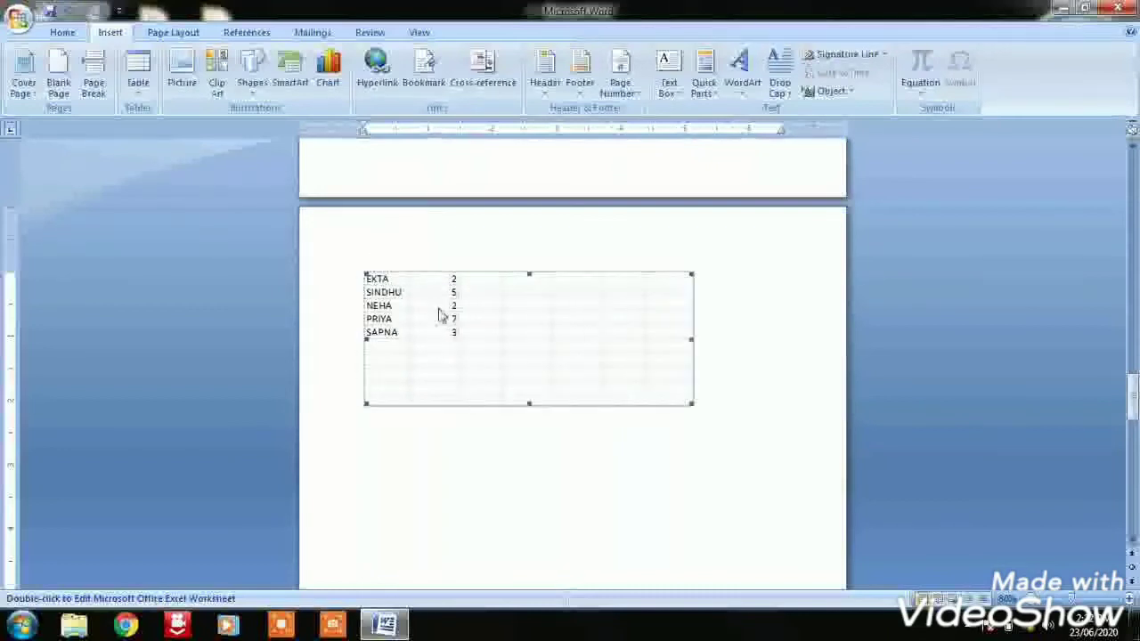
drag(459, 336, 491, 318)
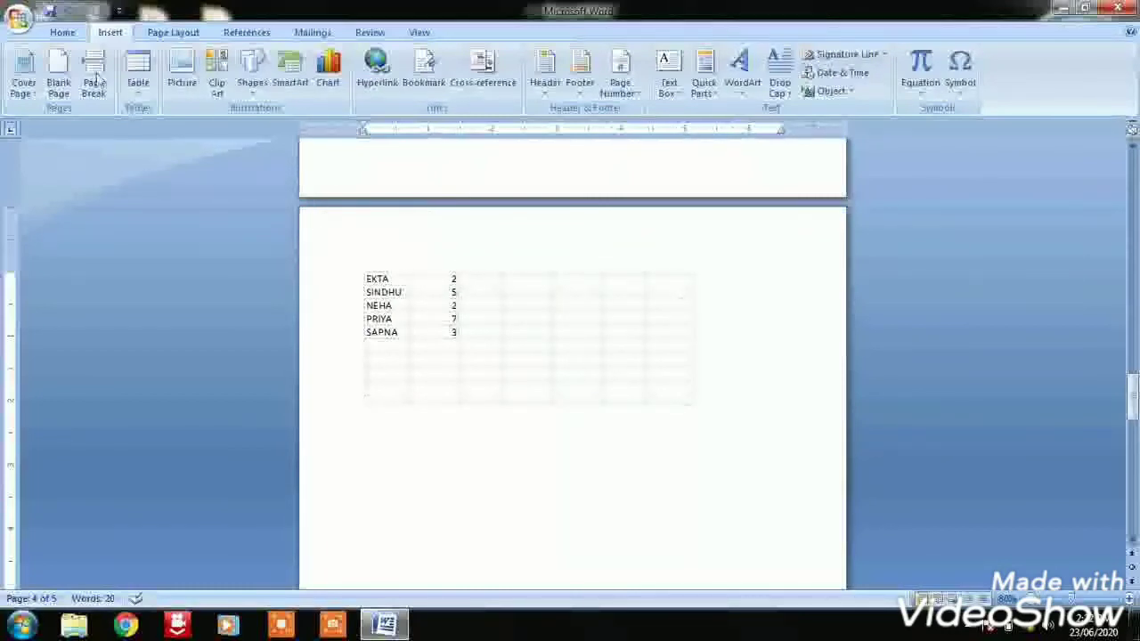
Insert the built-in Tabular List quick table above the embedded spreadsheet
click(139, 89)
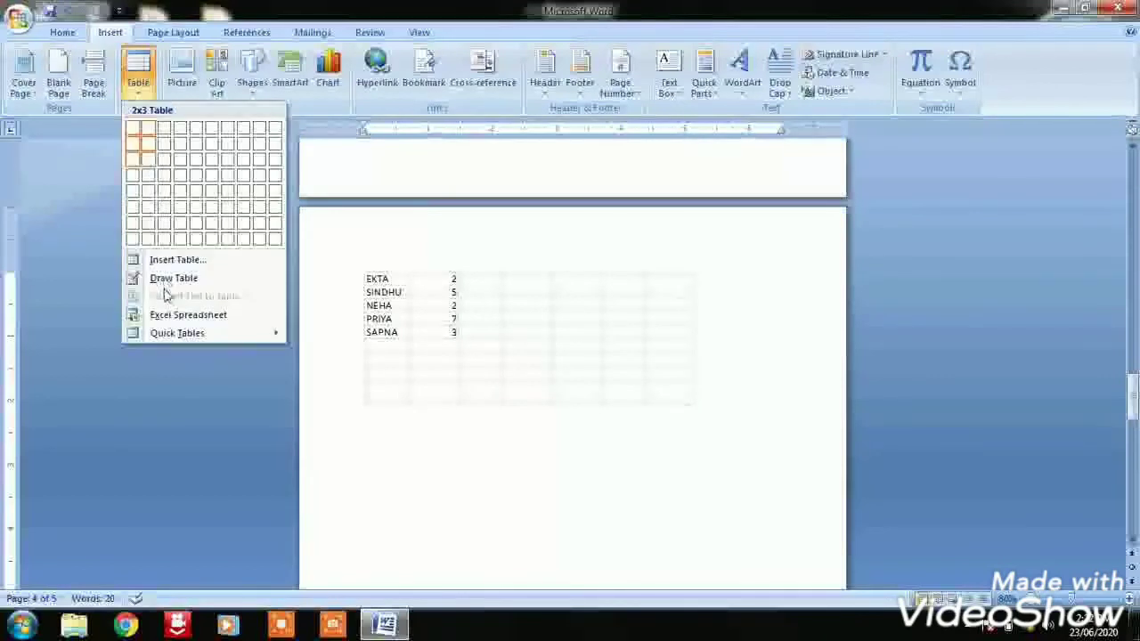
mouse_move(211, 341)
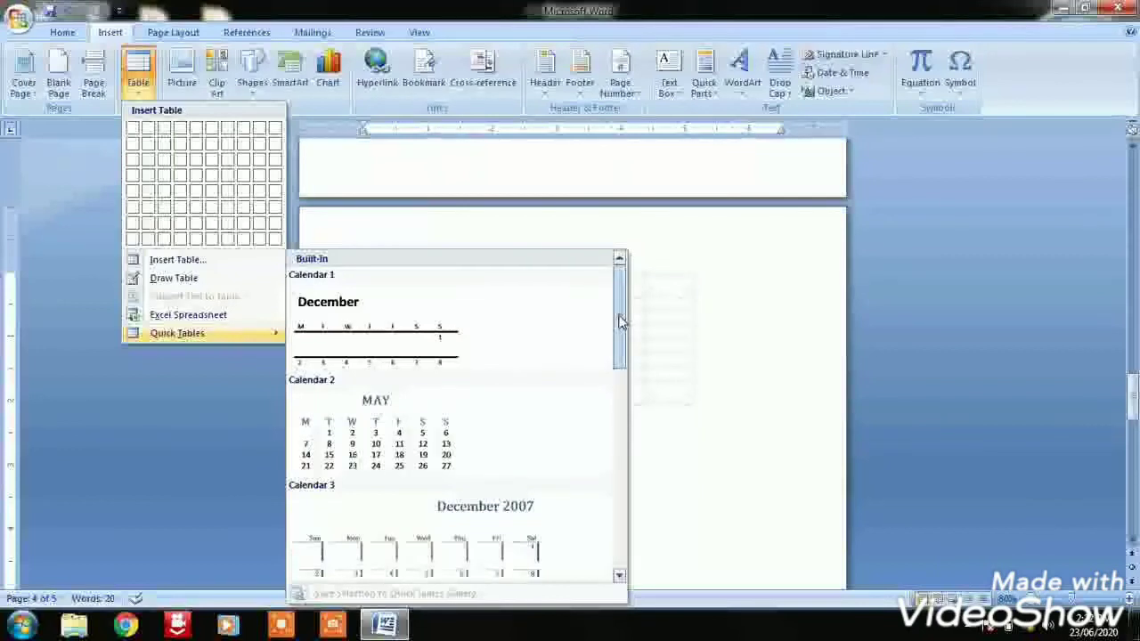
drag(621, 323, 623, 469)
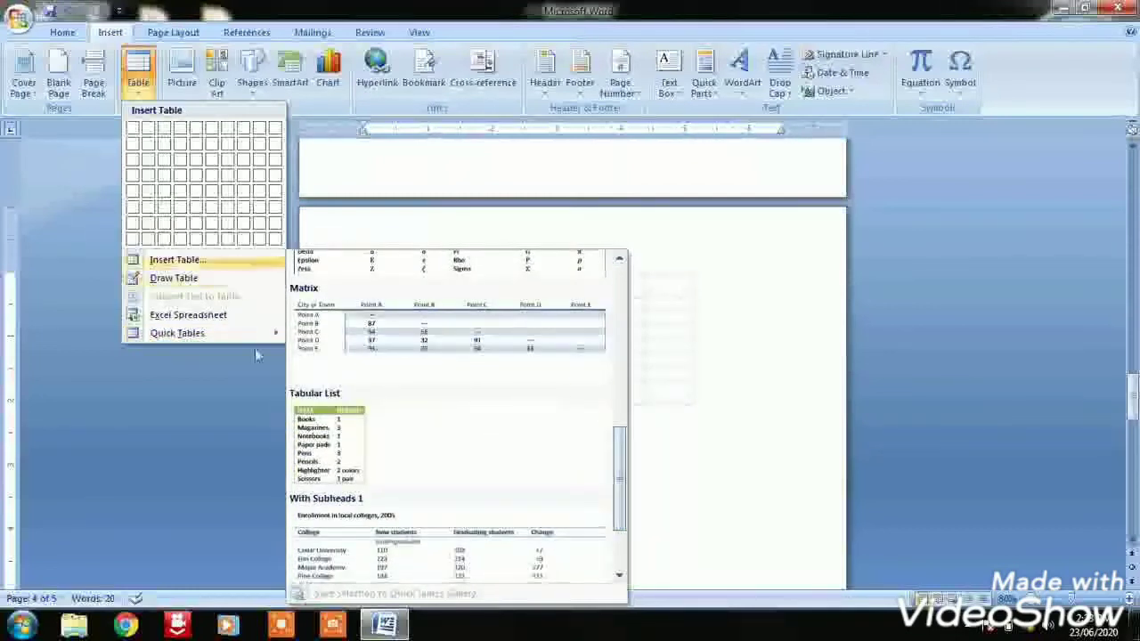
click(339, 440)
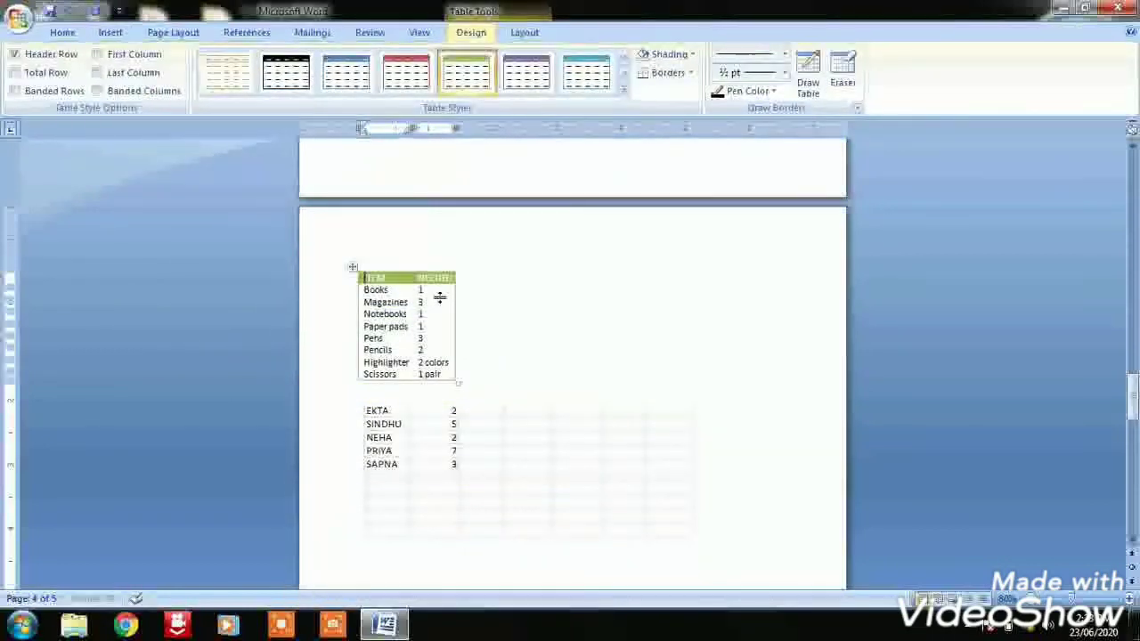
Enlarge the Tabular List table to roughly twice its width and add an empty line after Scissors
click(455, 385)
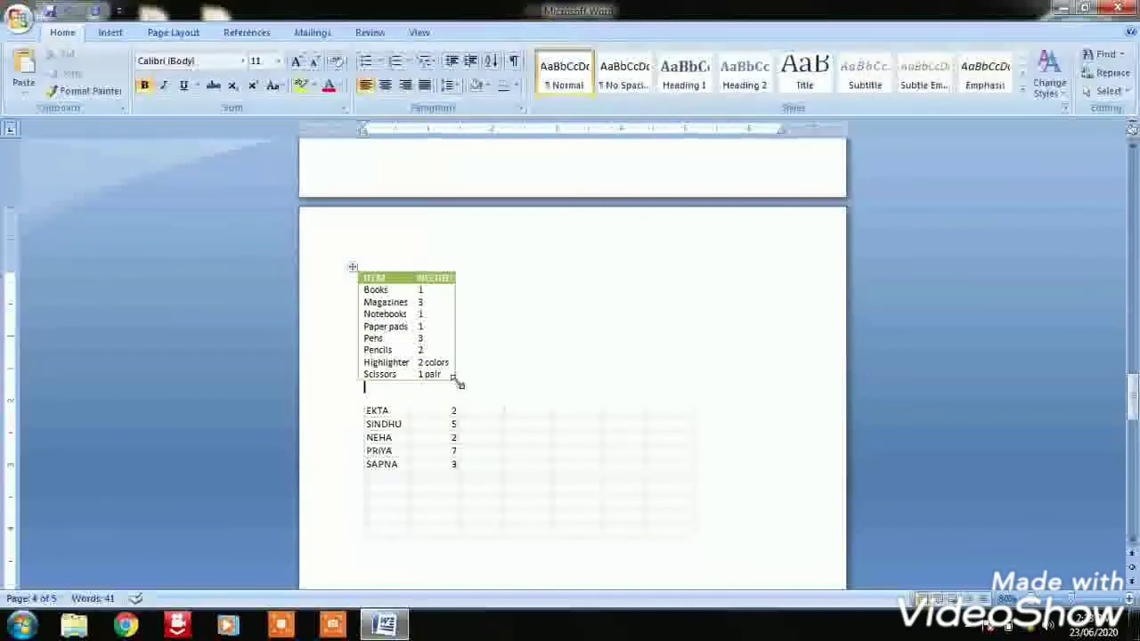
drag(459, 383, 577, 410)
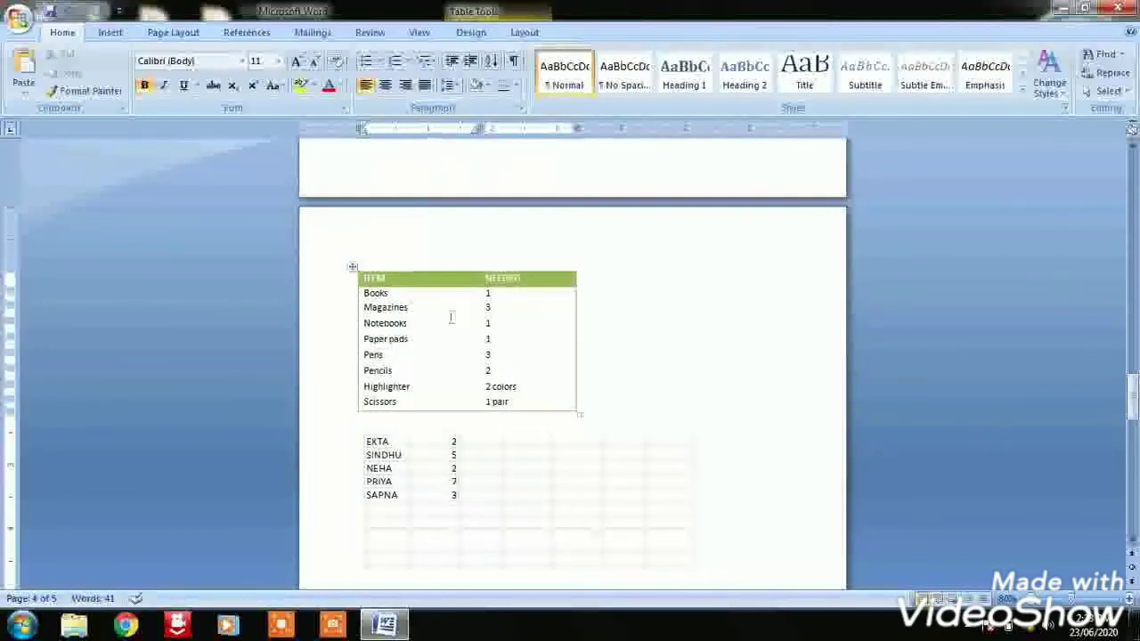
click(401, 294)
click(399, 406)
key(Return)
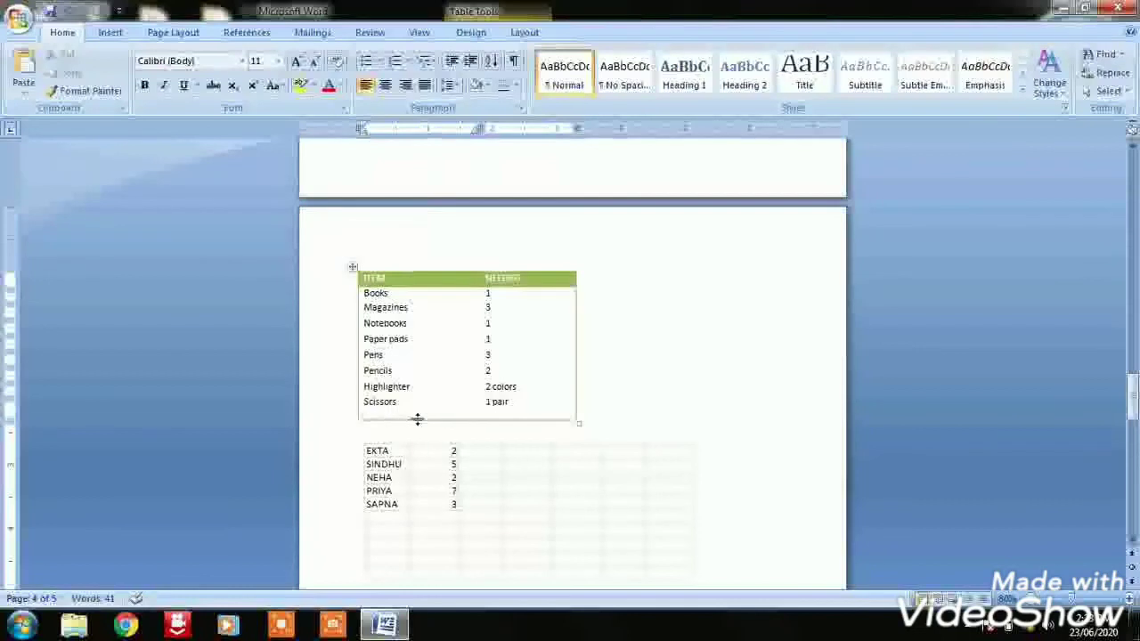
Change the first item row of the Tabular List table to ERASER with a needed amount of 5
double_click(489, 295)
text(5)
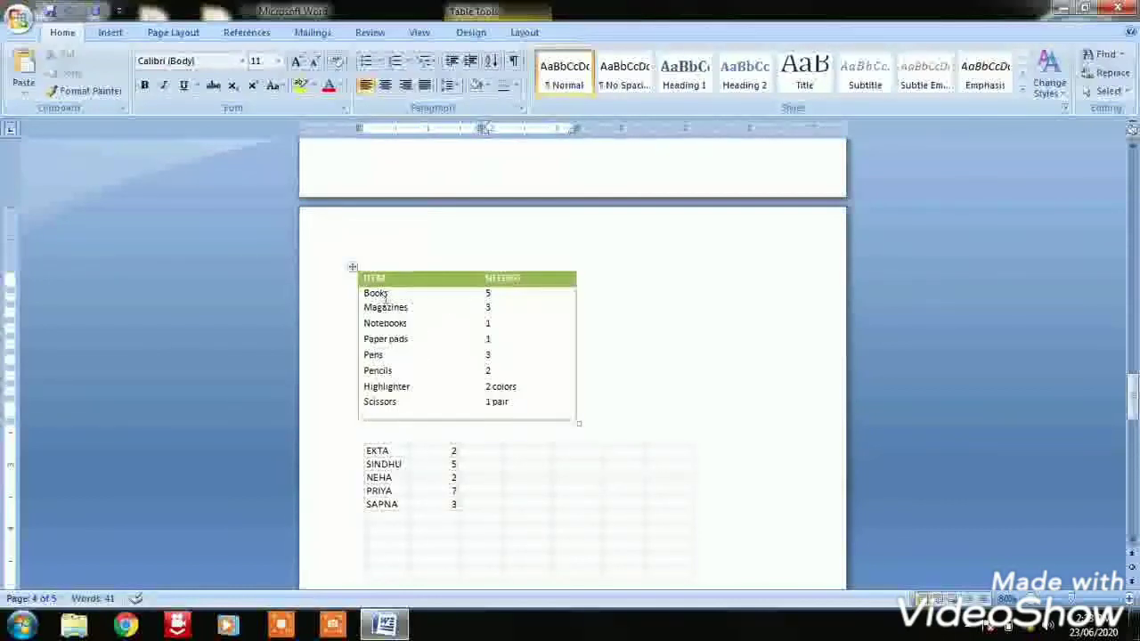
click(390, 293)
key(BackSpace)
key(BackSpace)
key(BackSpace)
key(BackSpace)
key(BackSpace)
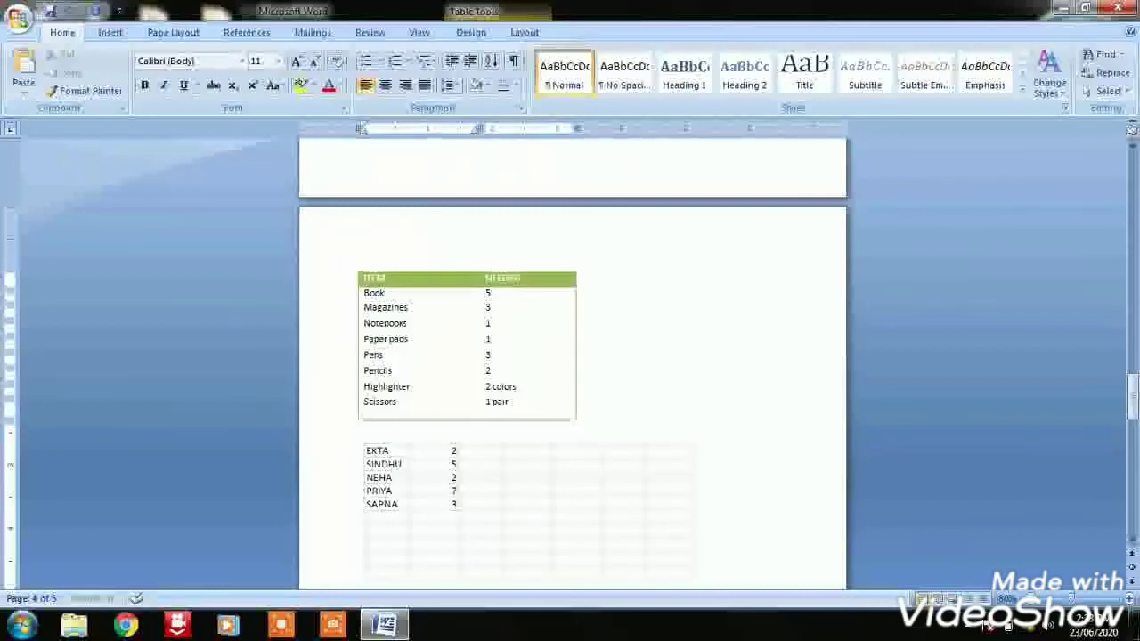
text(ERASER)
click(490, 294)
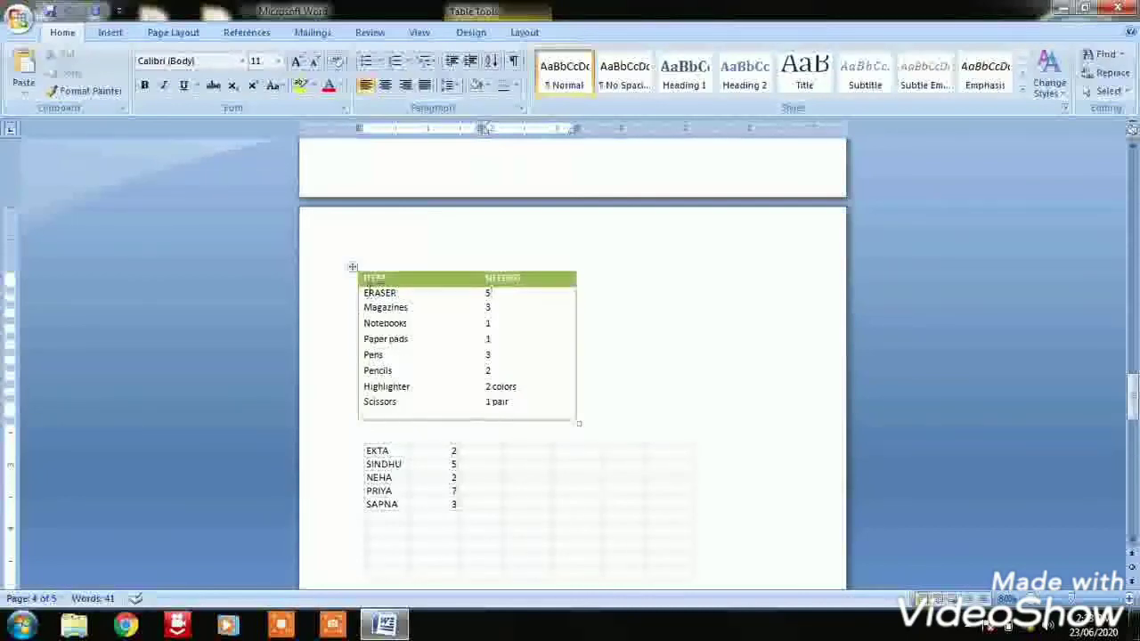
click(109, 34)
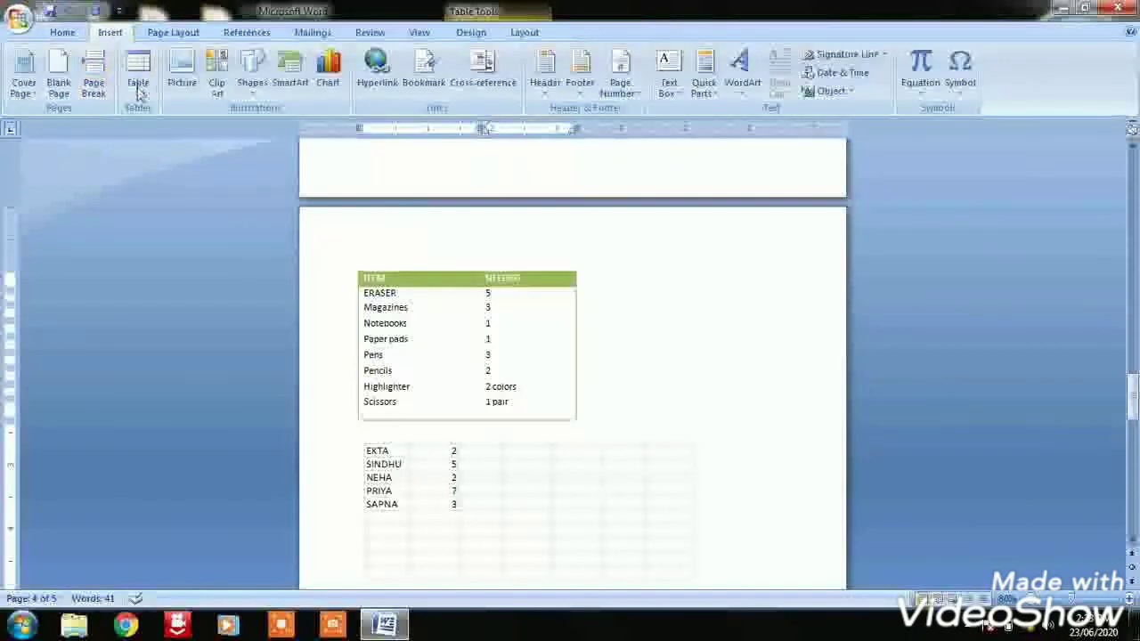
click(138, 72)
mouse_move(219, 333)
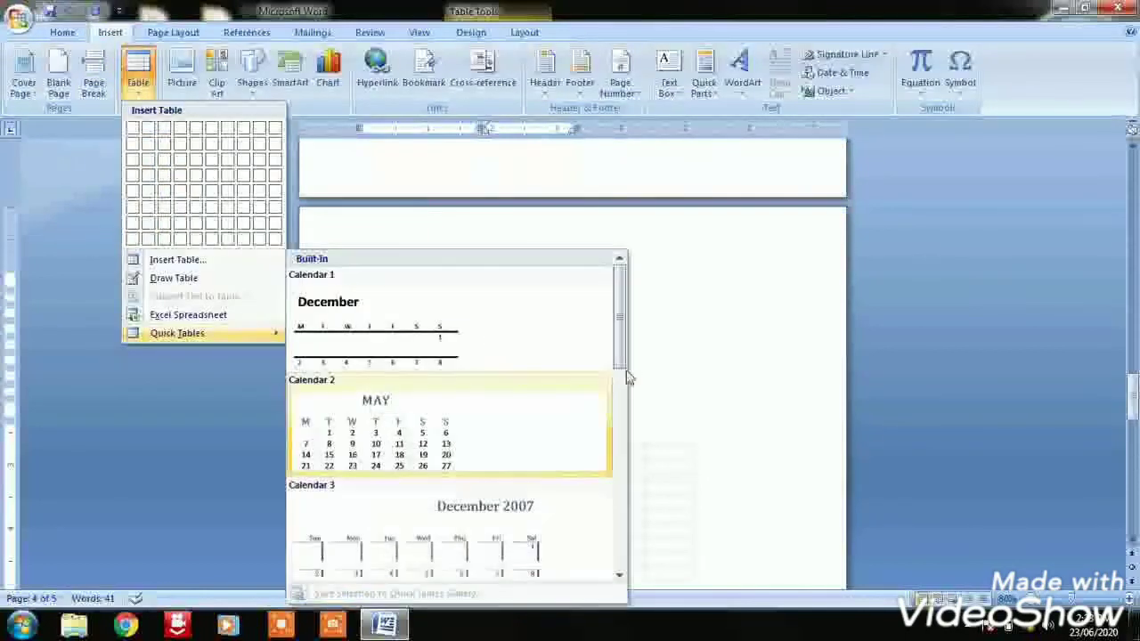
click(682, 365)
drag(1133, 401, 1132, 358)
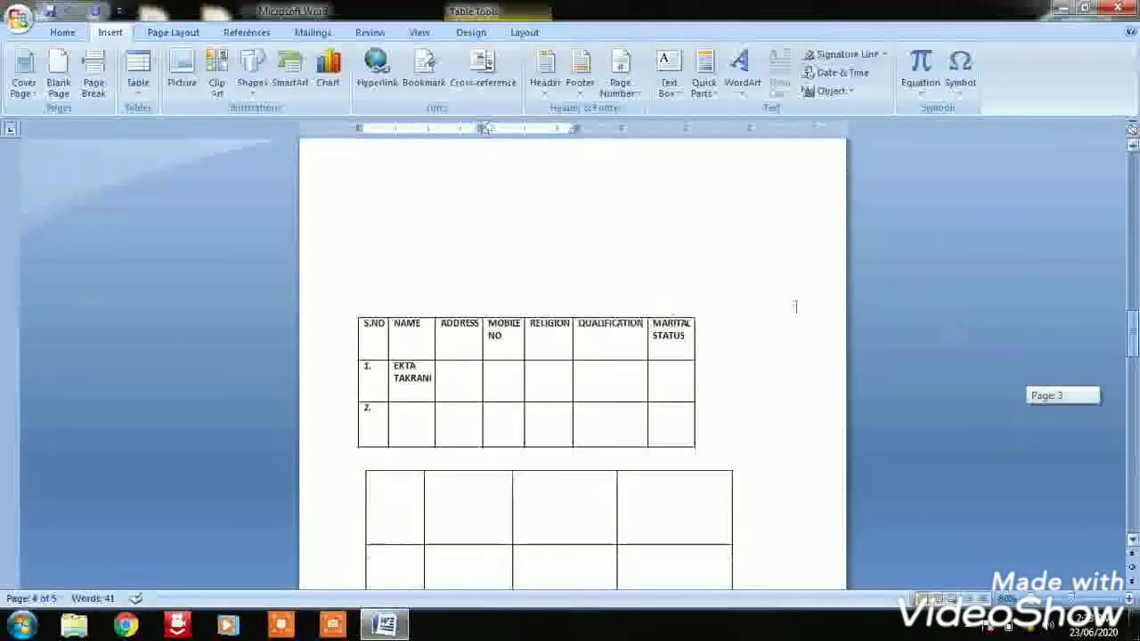
click(138, 74)
click(572, 382)
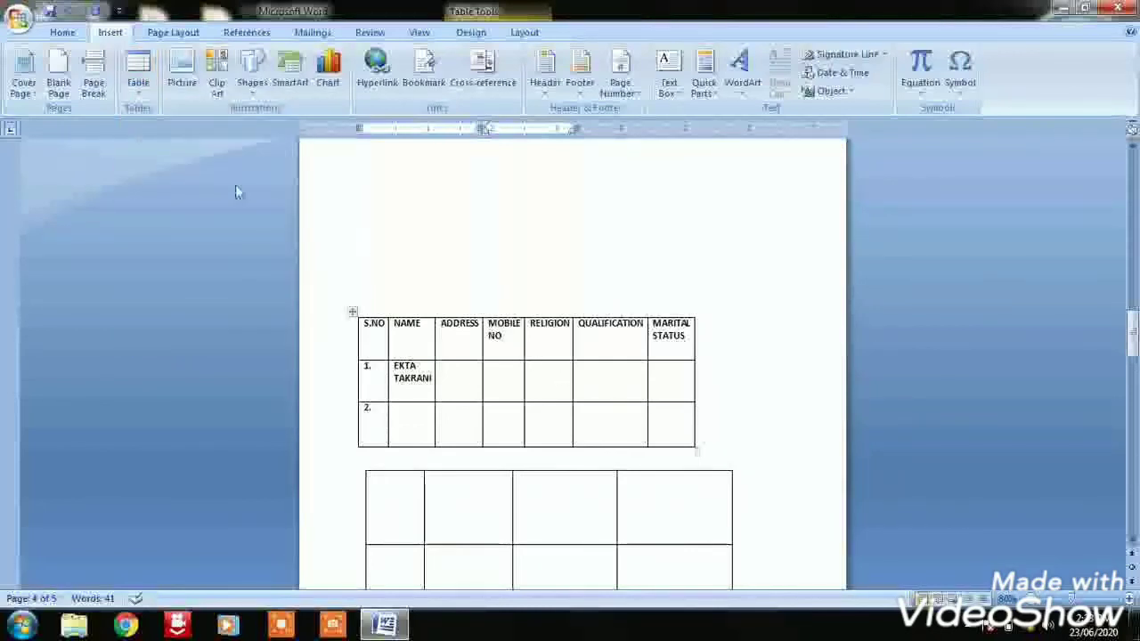
Insert a table with four columns and five rows inside the ERASER row's Needed cell using the table grid
click(138, 73)
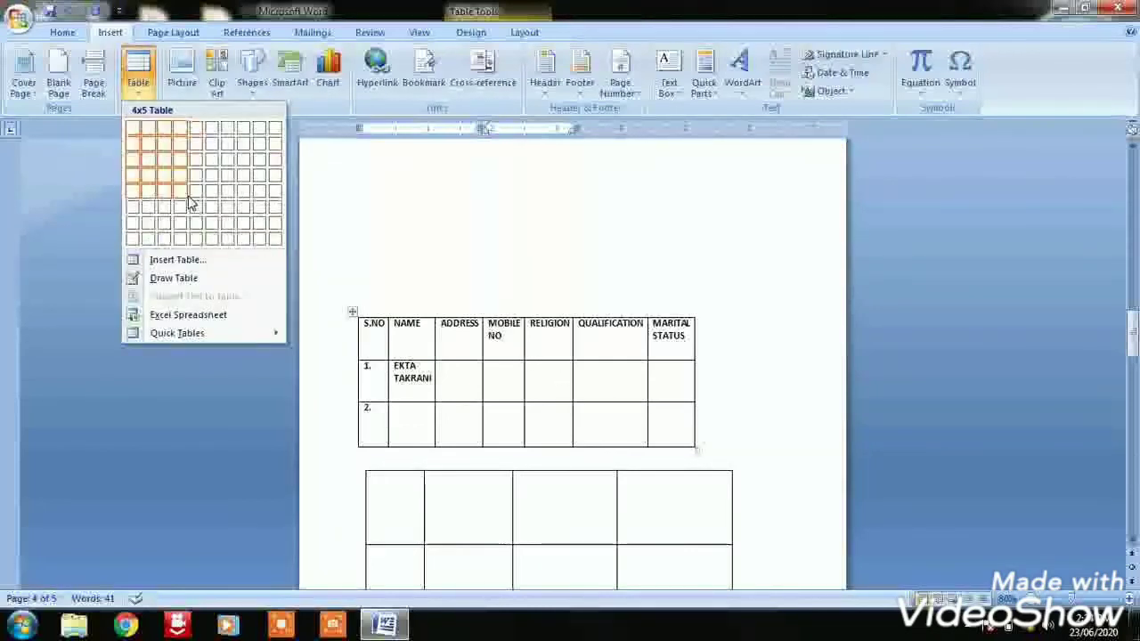
click(191, 204)
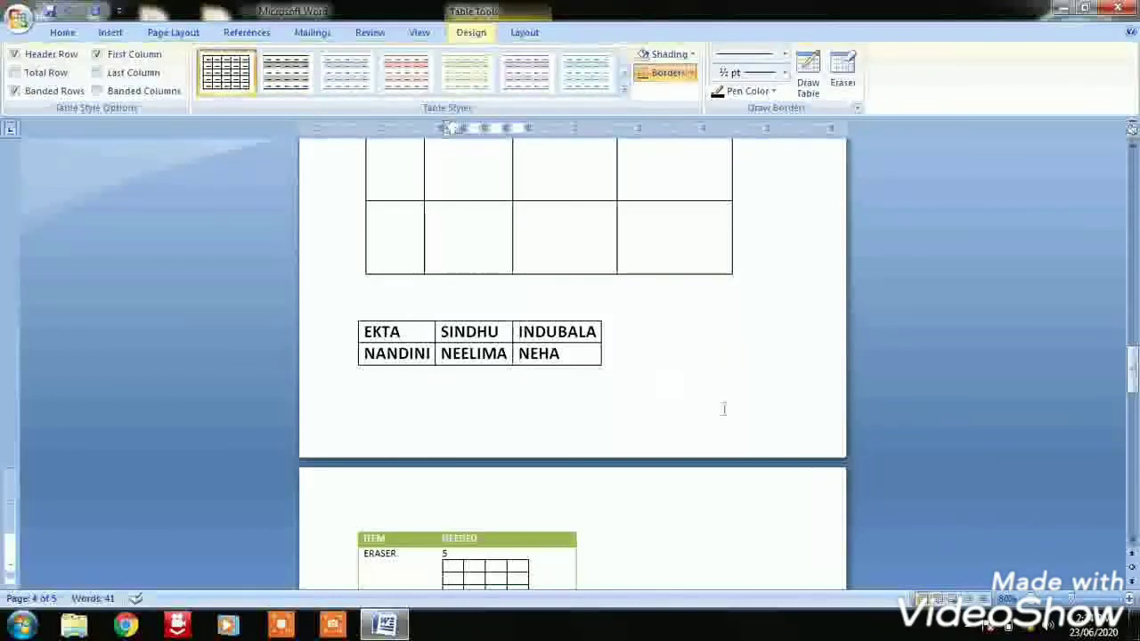
drag(1131, 361, 1131, 472)
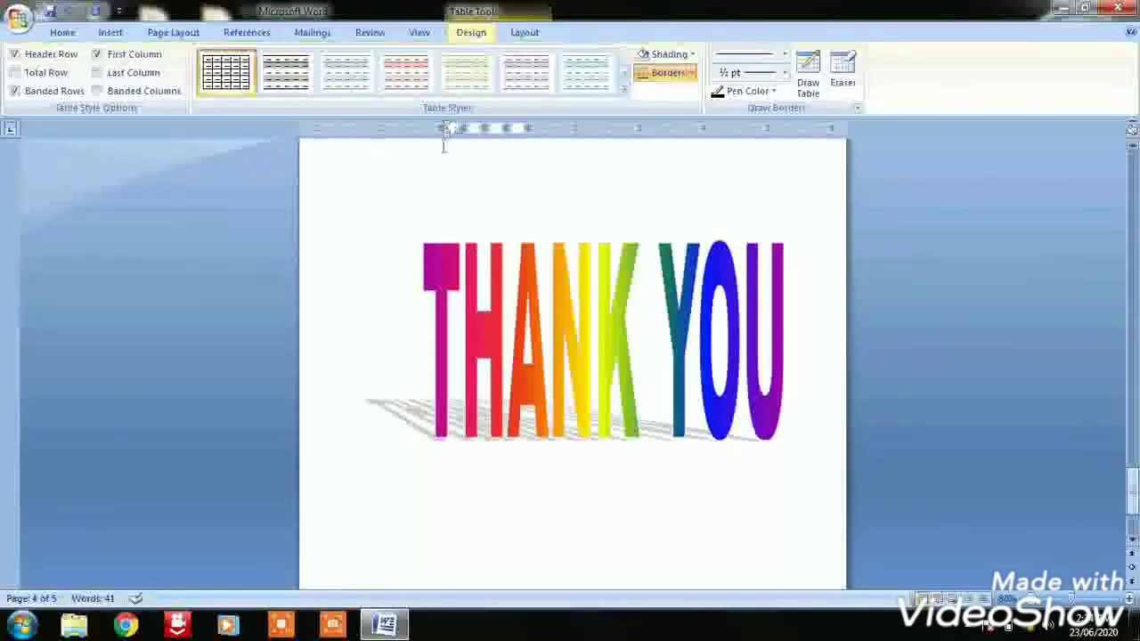